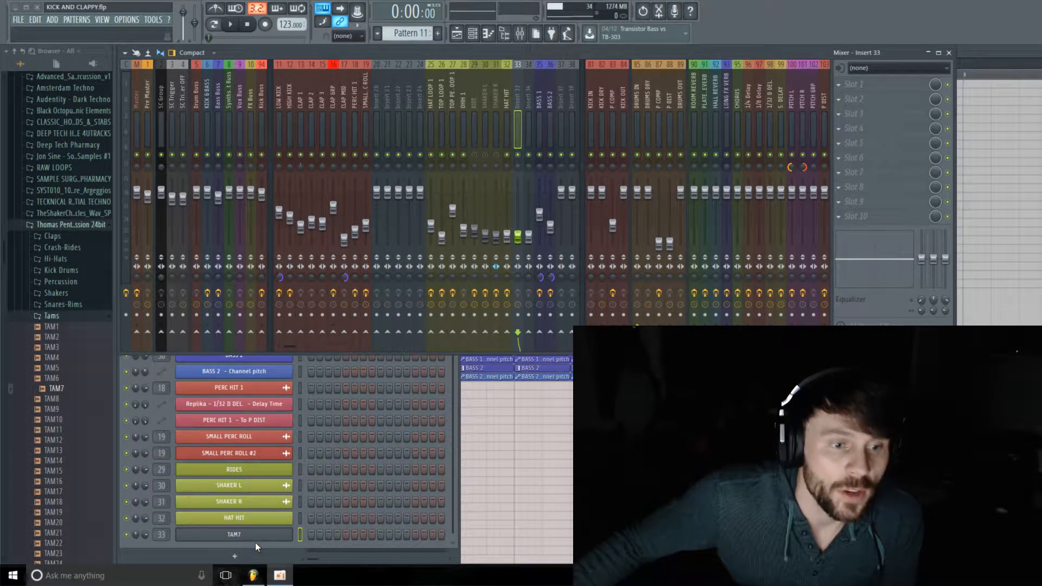
Audition the TAM7 sample in its channel settings and listen to the existing arrangement.
left_click(282, 536)
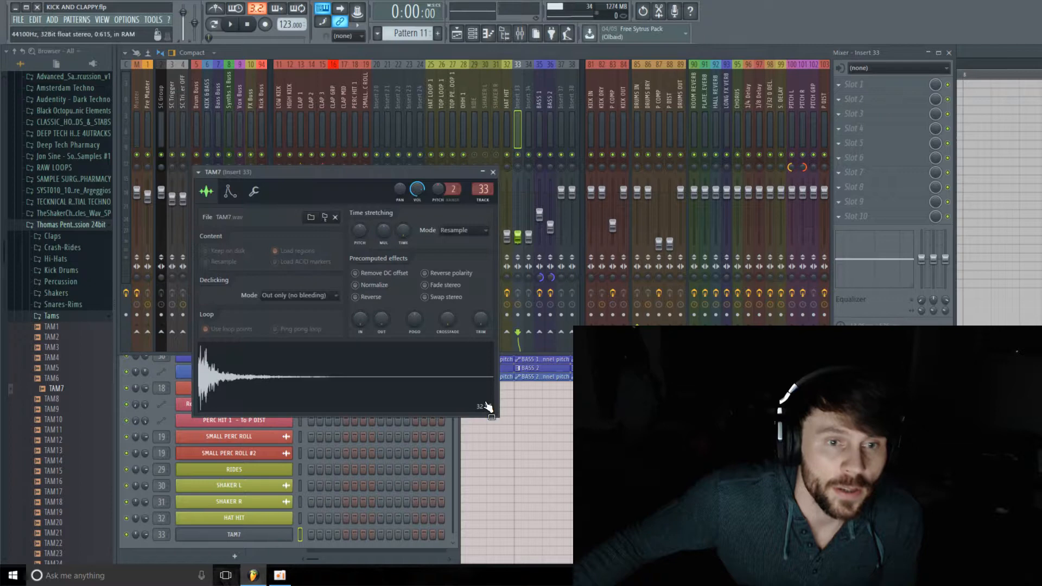
left_click(413, 382)
left_click(412, 382)
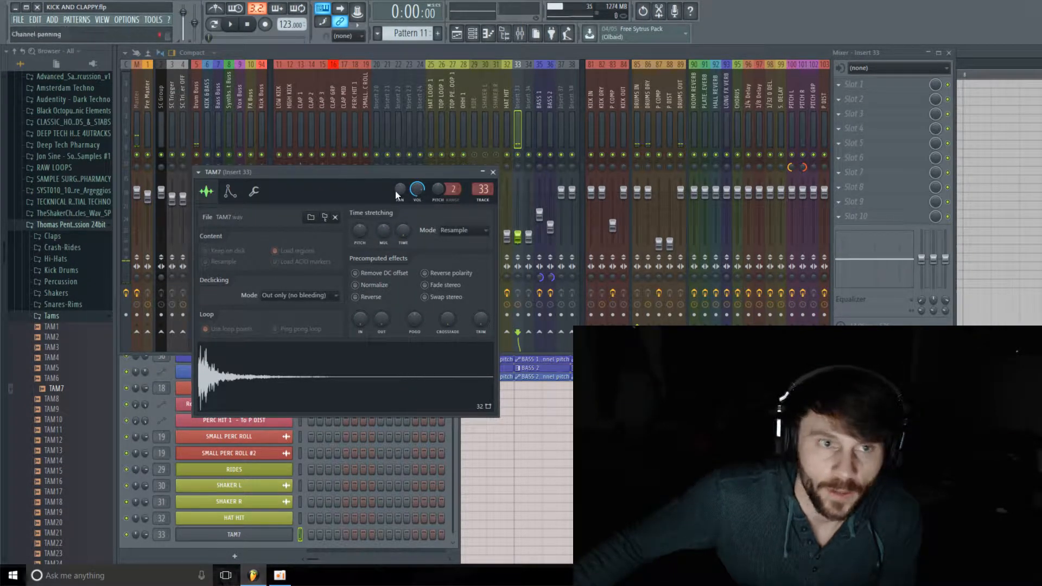
left_click_drag(426, 168, 360, 116)
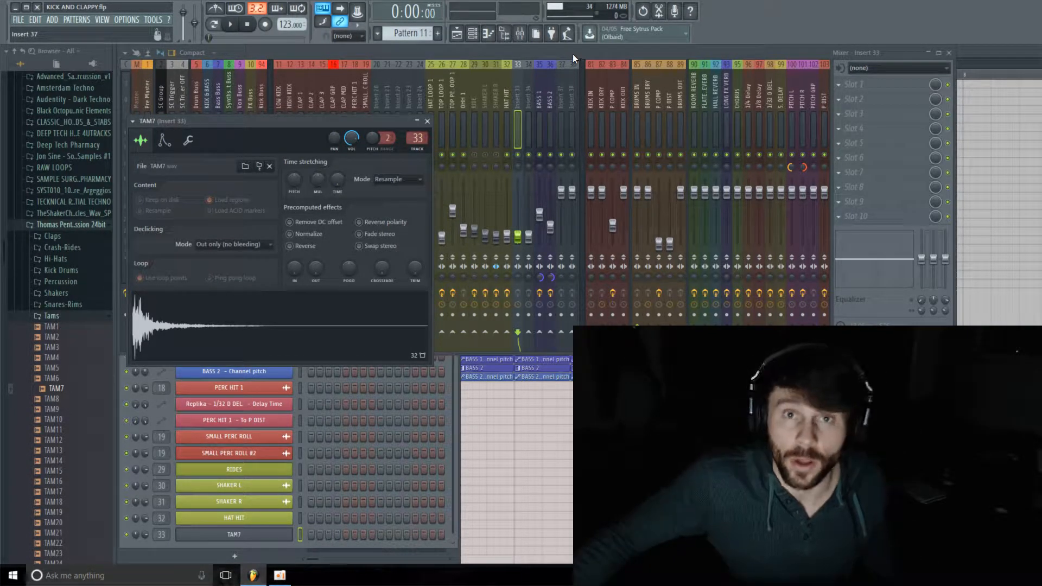
key("Escape")
key("space")
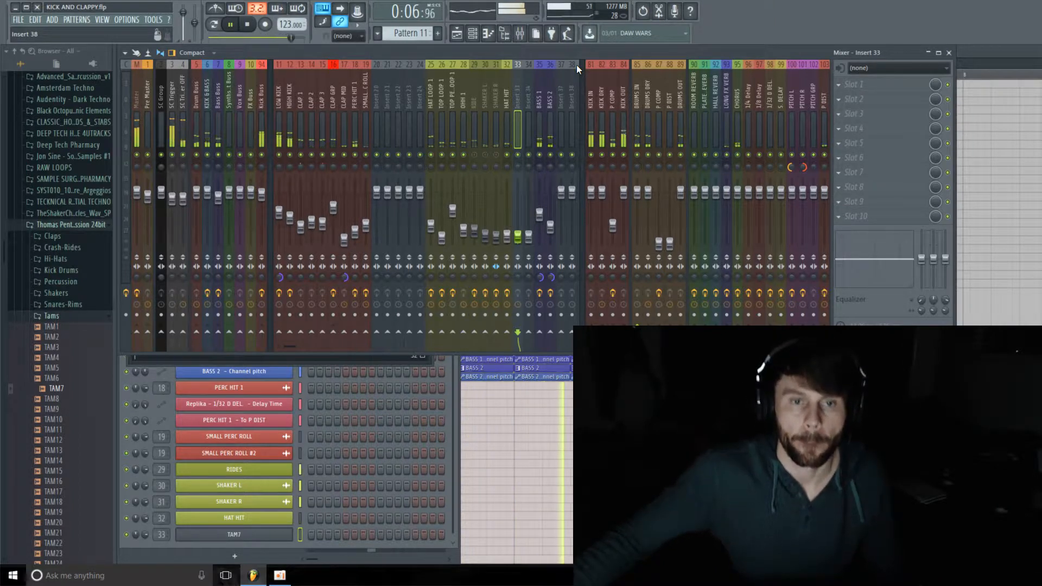
key("space")
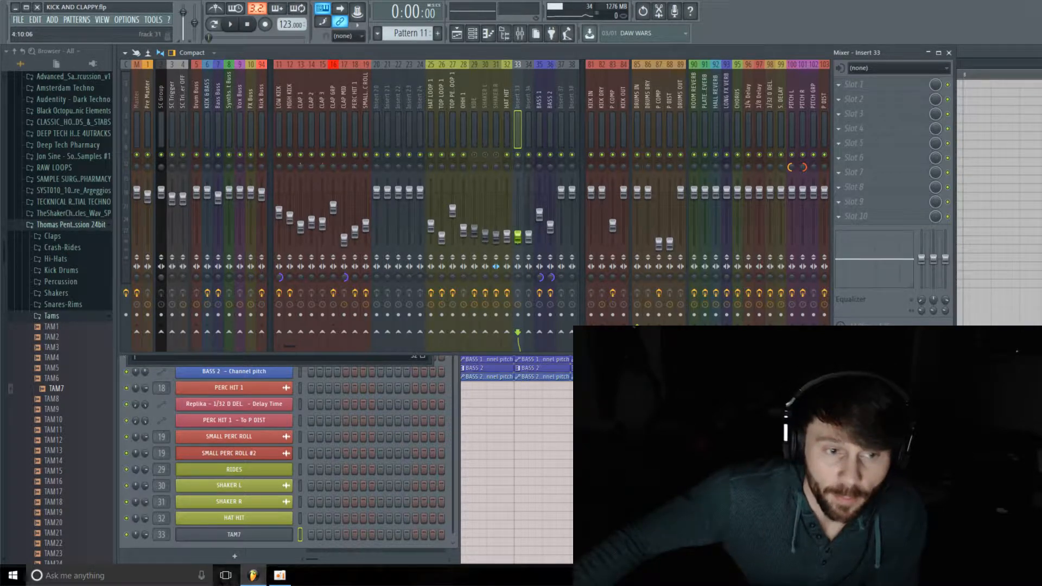
Open the piano roll for the TAM7 channel.
right_click(264, 540)
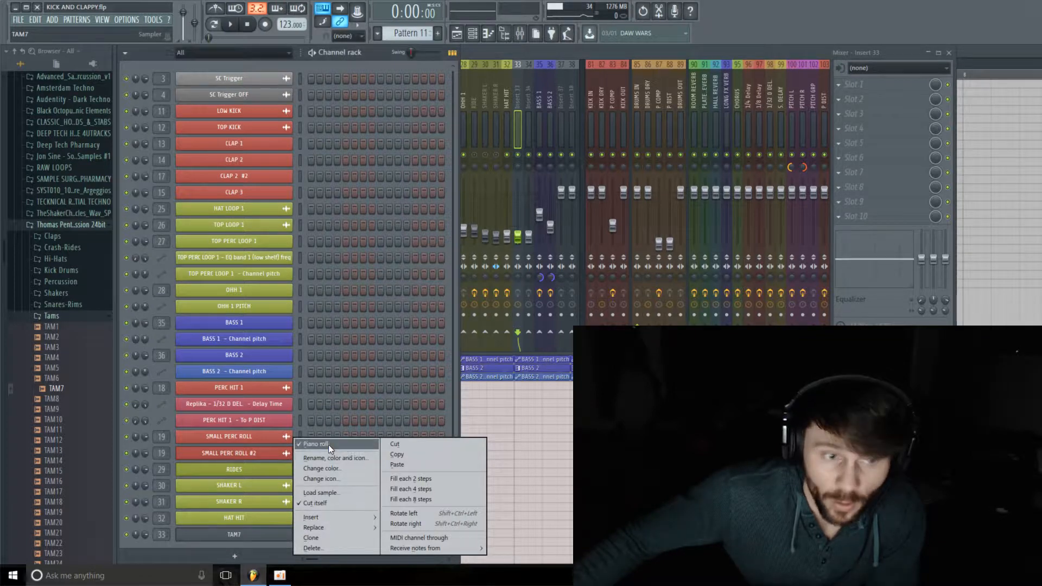
left_click(328, 445)
right_click(233, 533)
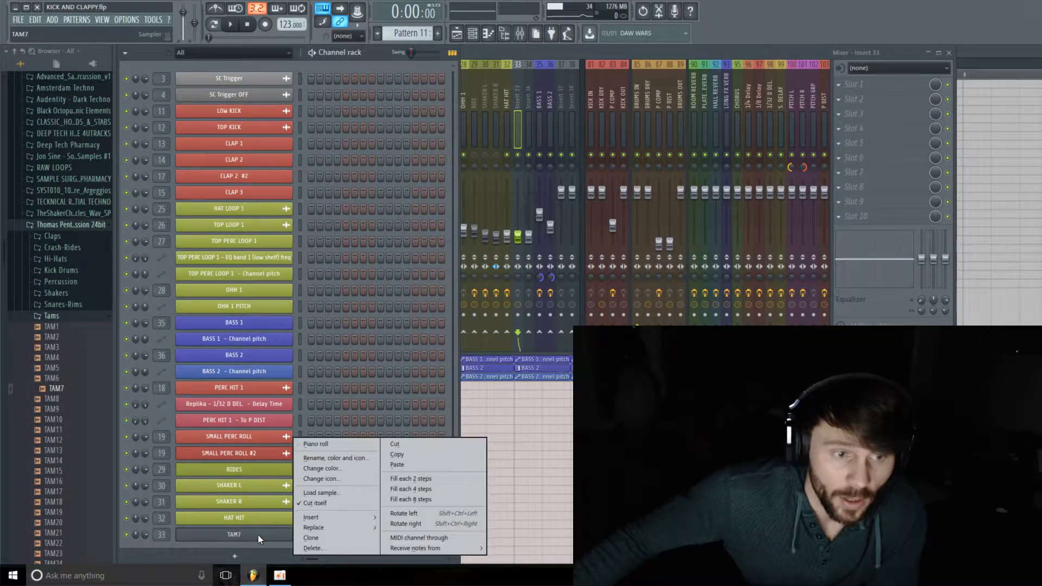
left_click(325, 441)
Fill bar 1 of the TAM7 piano roll with 16 consecutive one-step C5 notes.
scroll(557, 210, "up", 6)
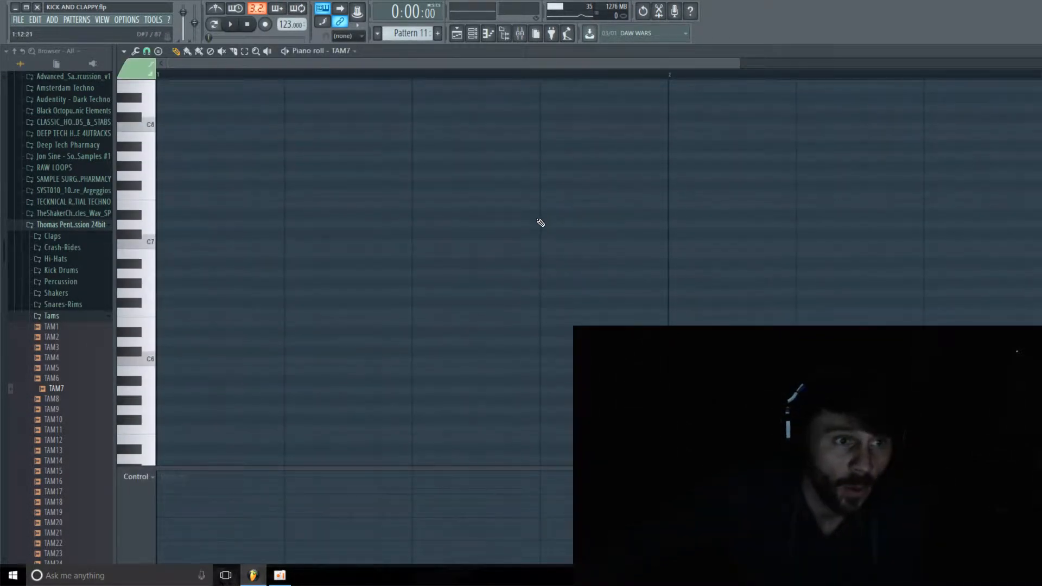
scroll(227, 301, "down", 3)
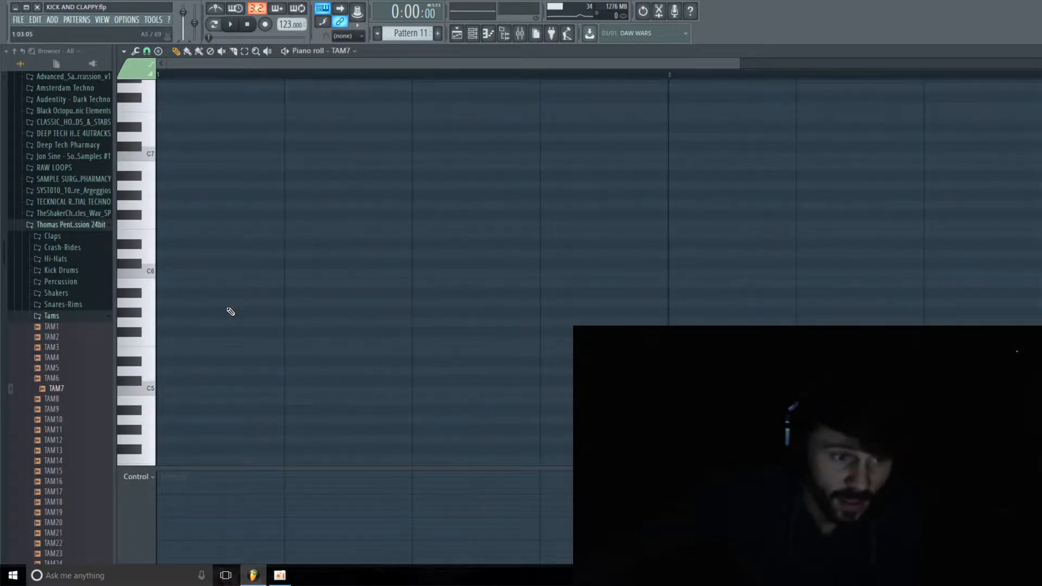
scroll(230, 312, "down", 3)
left_click(178, 304)
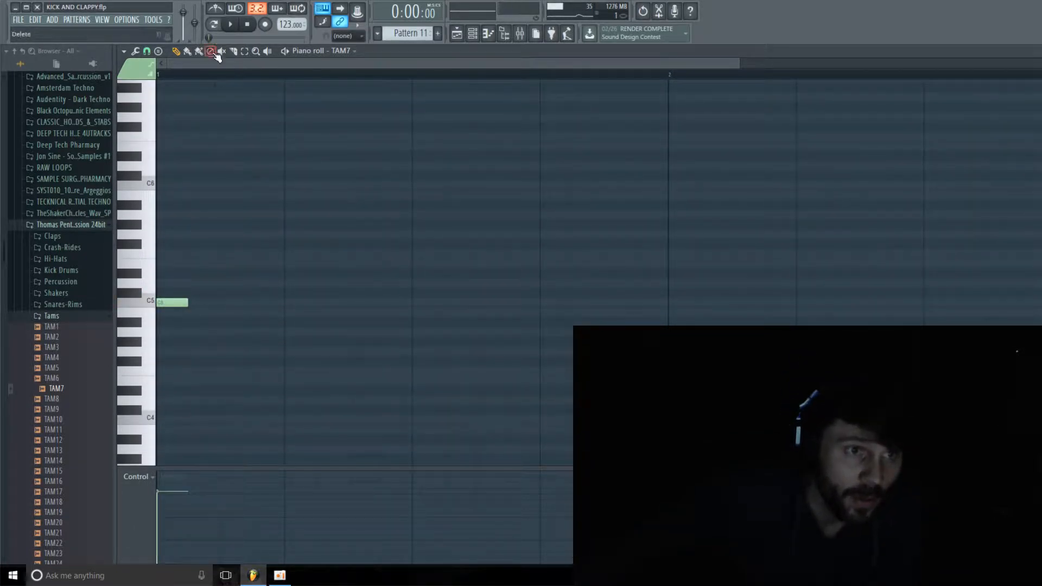
left_click(187, 51)
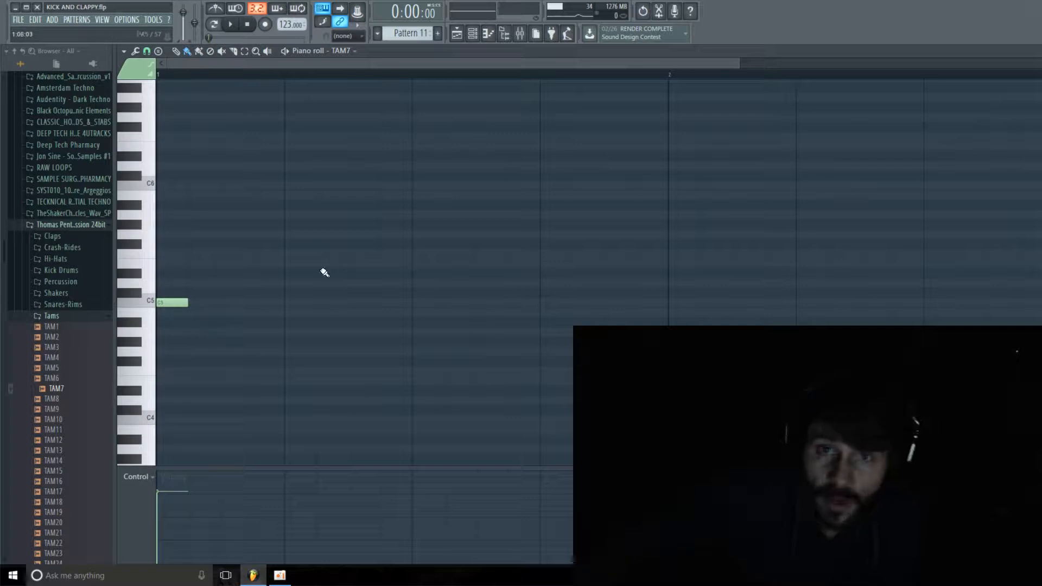
left_click_drag(739, 63, 742, 64)
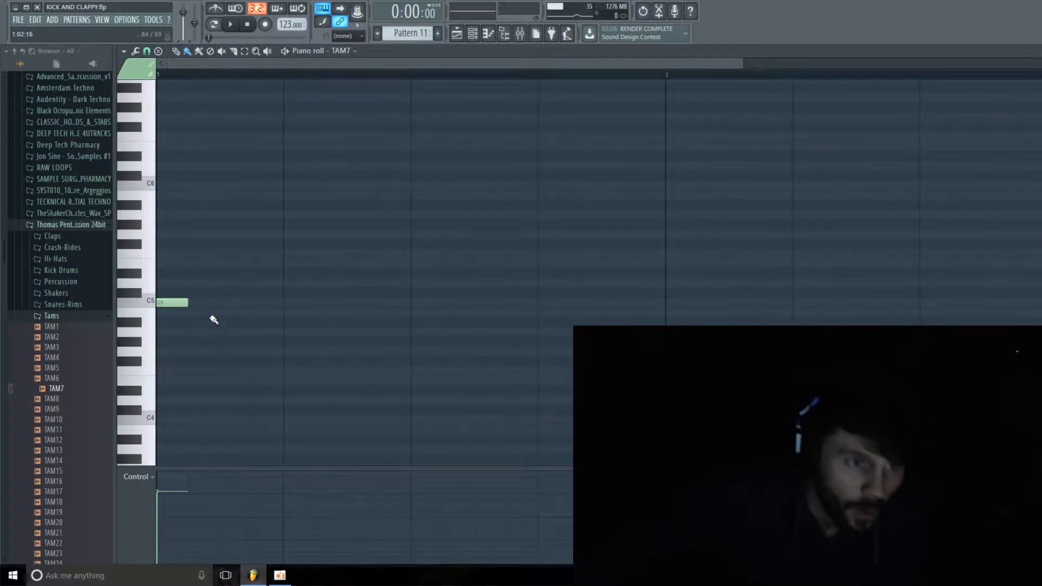
left_click_drag(192, 304, 640, 312)
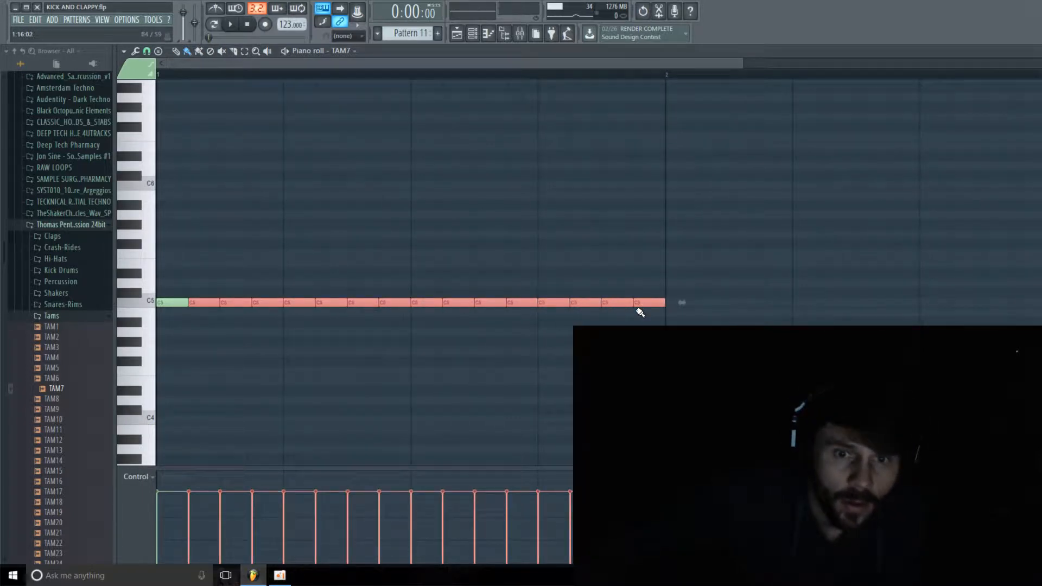
Play back the TAM7 pattern with the track and check Insert 33 in the mixer.
left_click(519, 35)
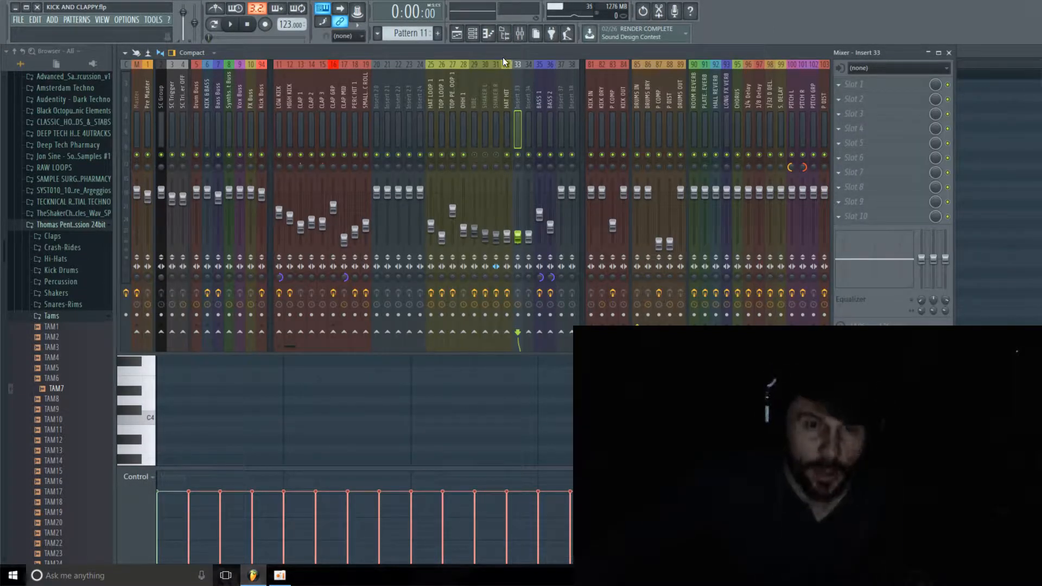
key("space")
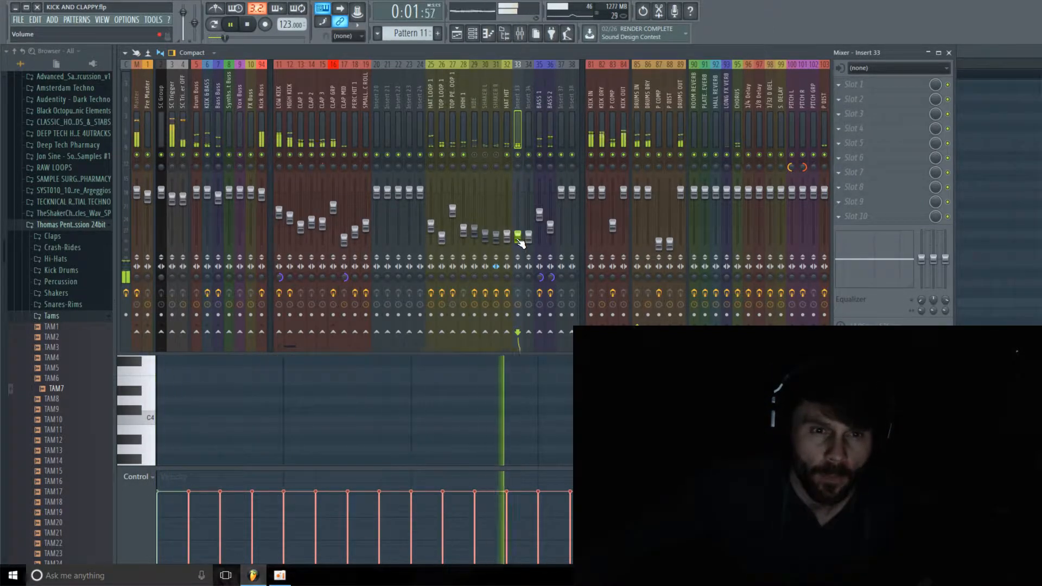
left_click_drag(518, 239, 518, 238)
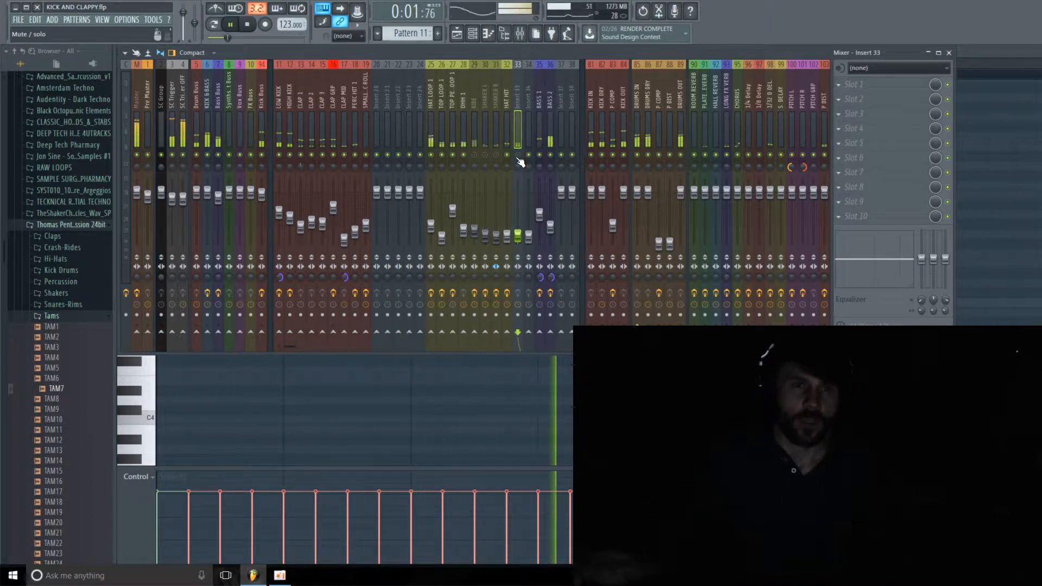
key("space")
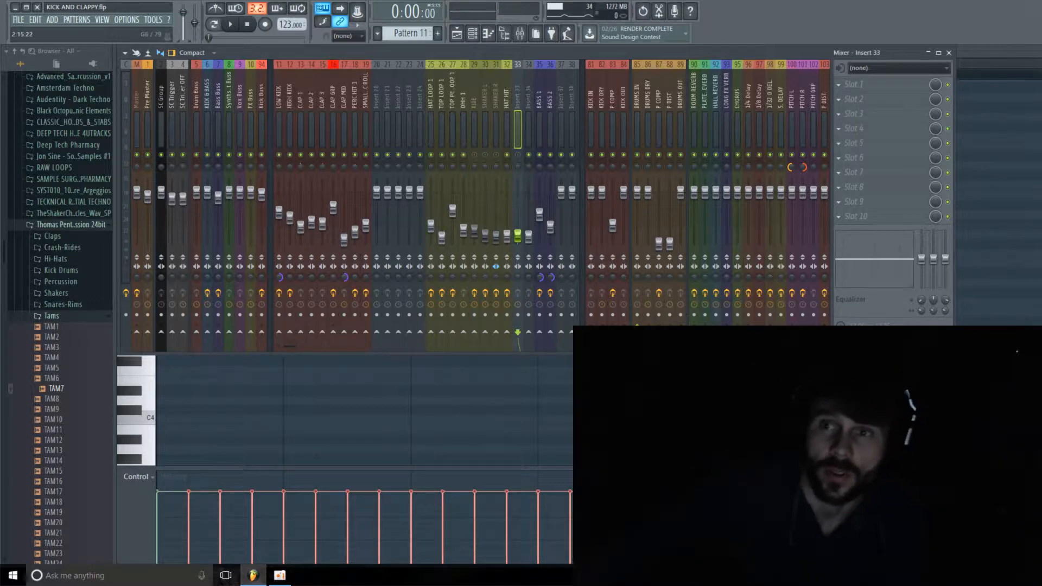
left_click(982, 65)
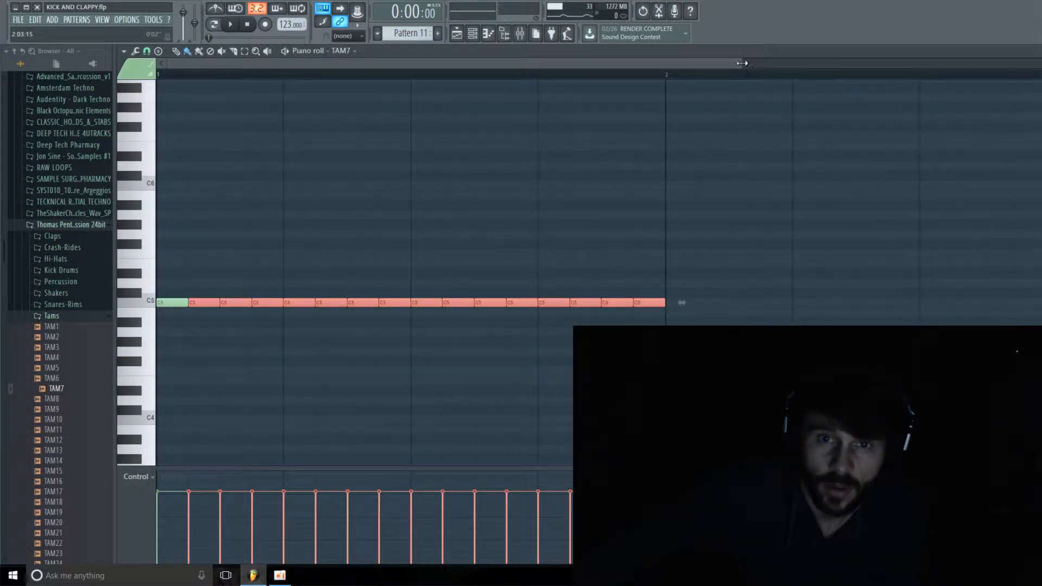
Examine the groove templates available in the piano roll quantizer, including those in the Snap folder.
left_click_drag(742, 63, 574, 86)
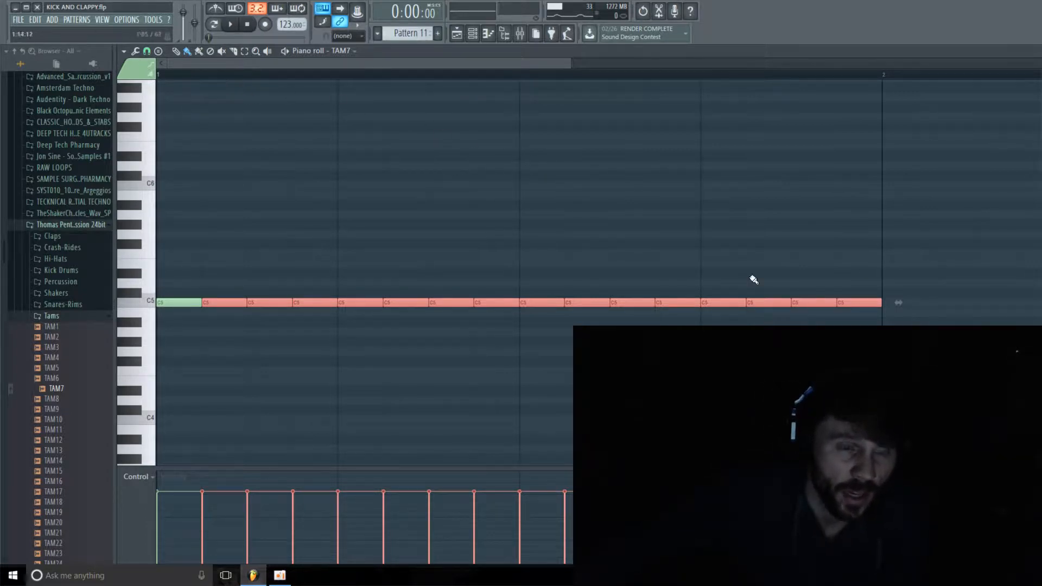
left_click(124, 51)
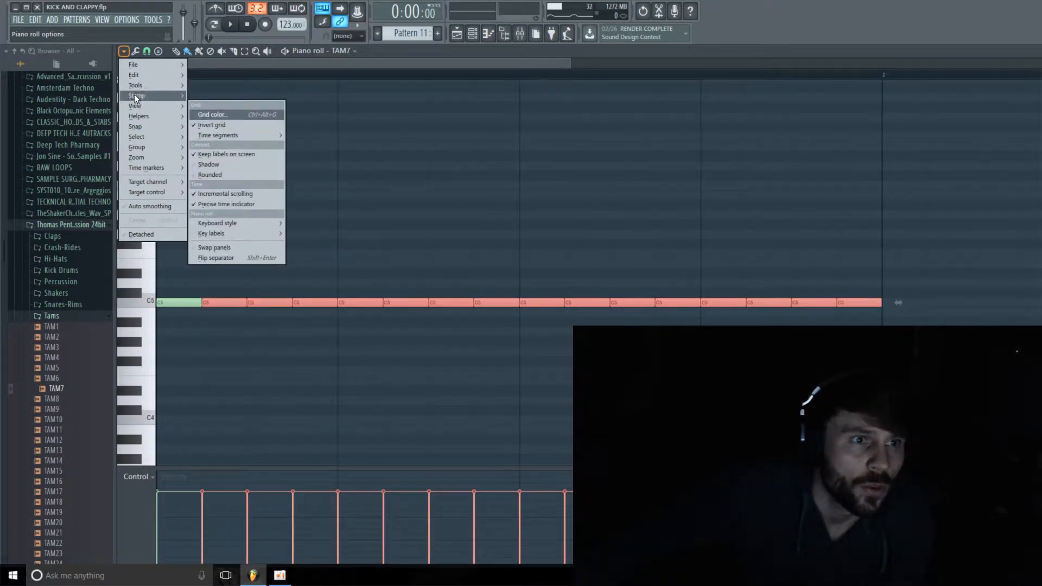
mouse_move(138, 84)
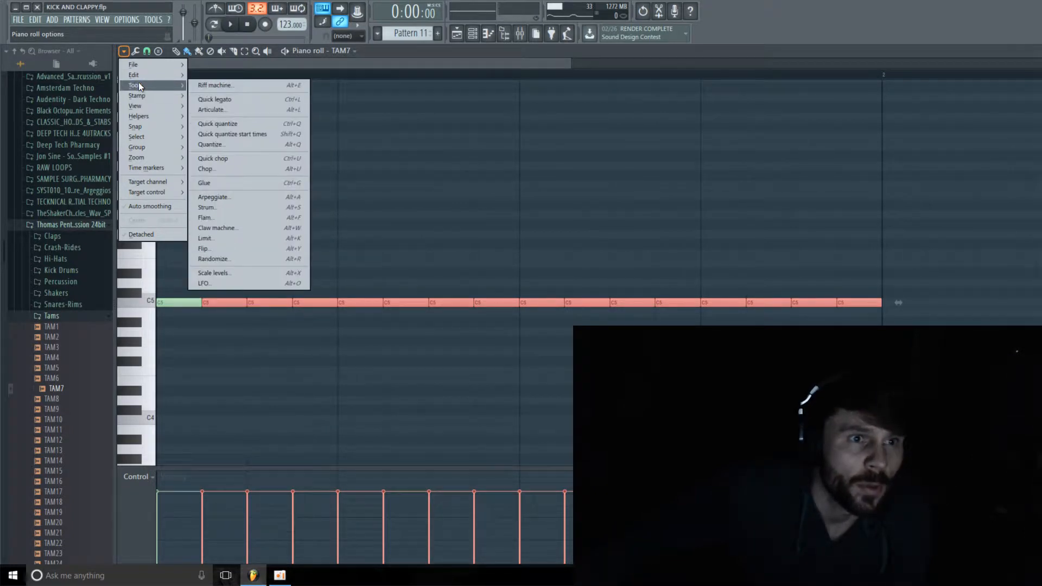
left_click(241, 145)
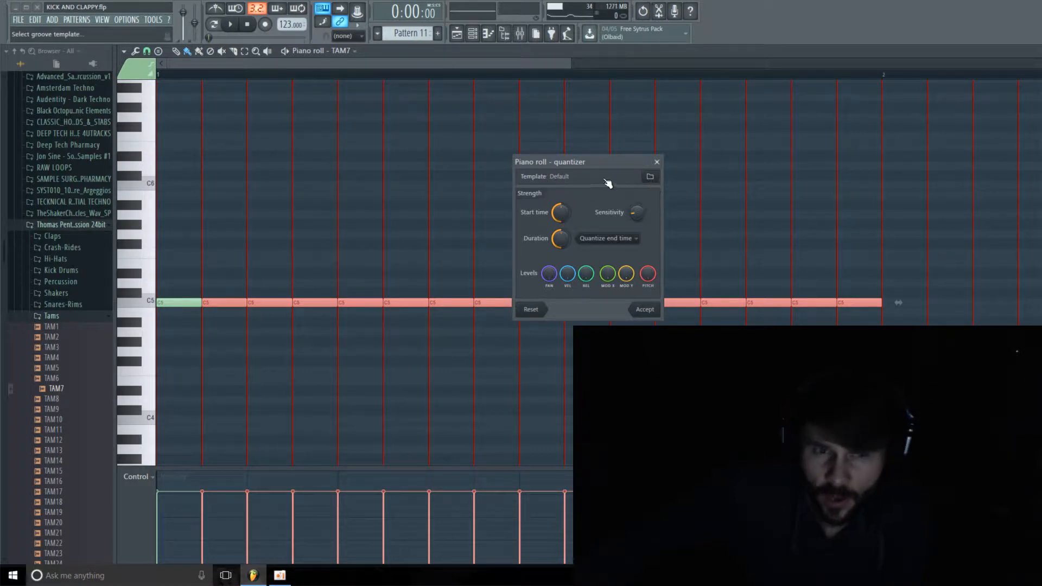
left_click(653, 179)
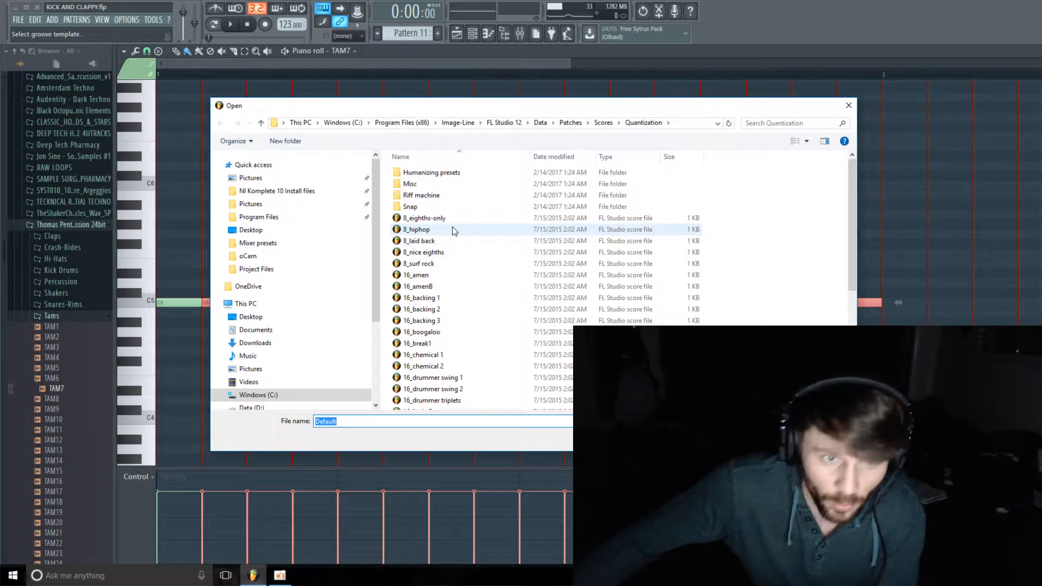
scroll(450, 279, "down", 5)
scroll(446, 309, "up", 5)
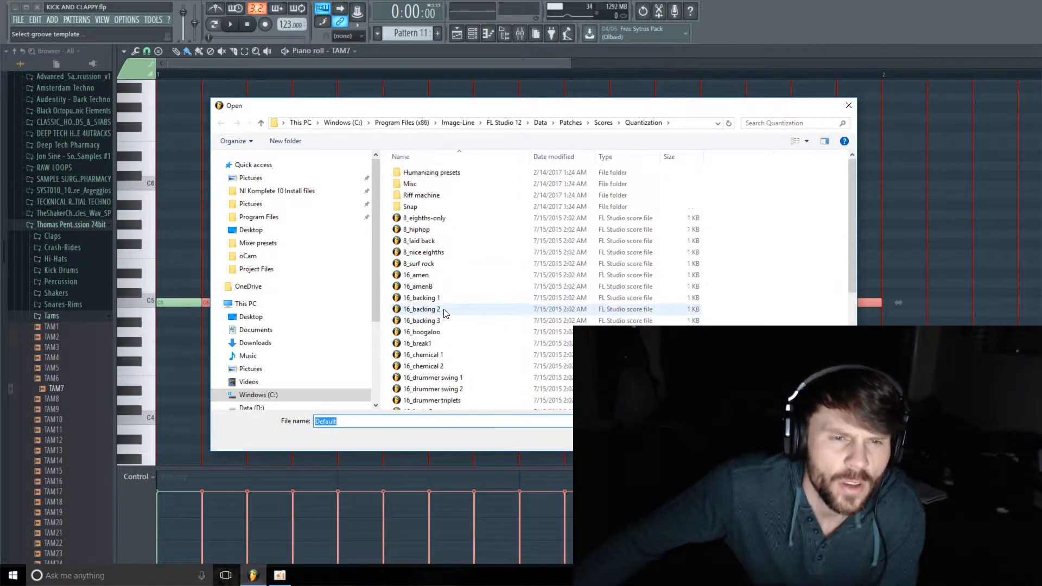
scroll(445, 309, "down", 3)
scroll(441, 317, "up", 3)
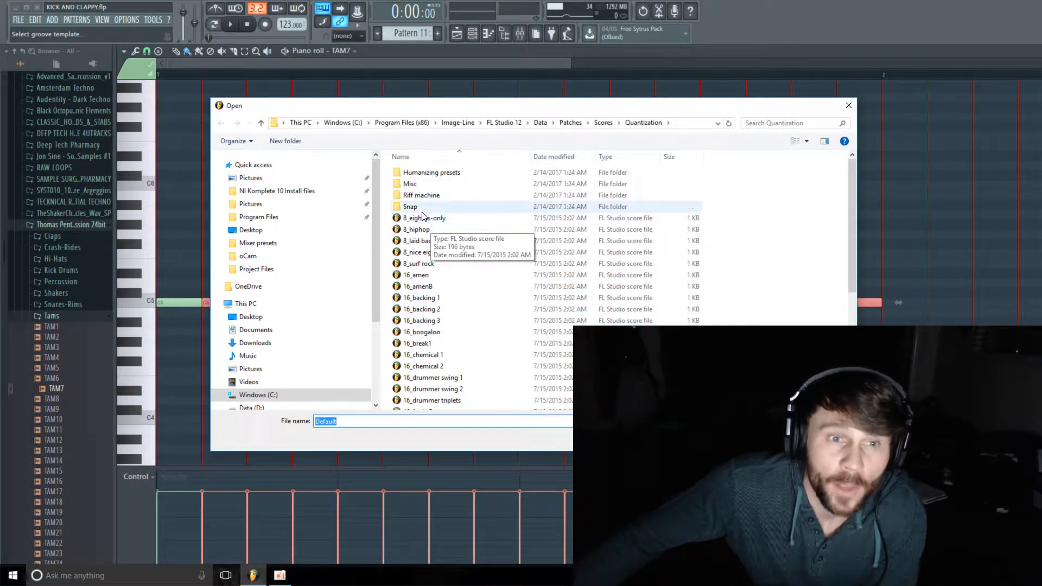
double_click(410, 207)
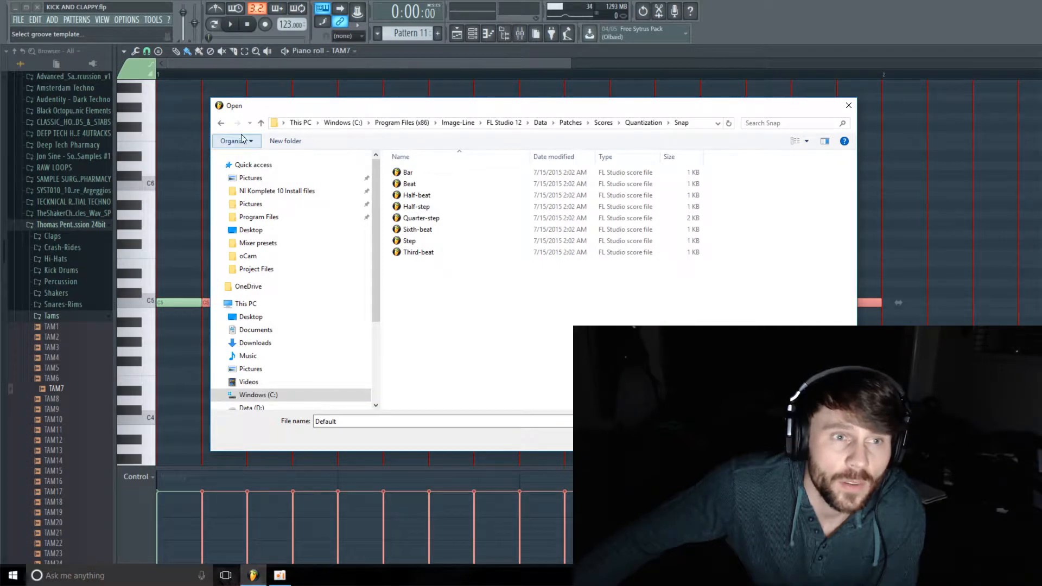
left_click(221, 122)
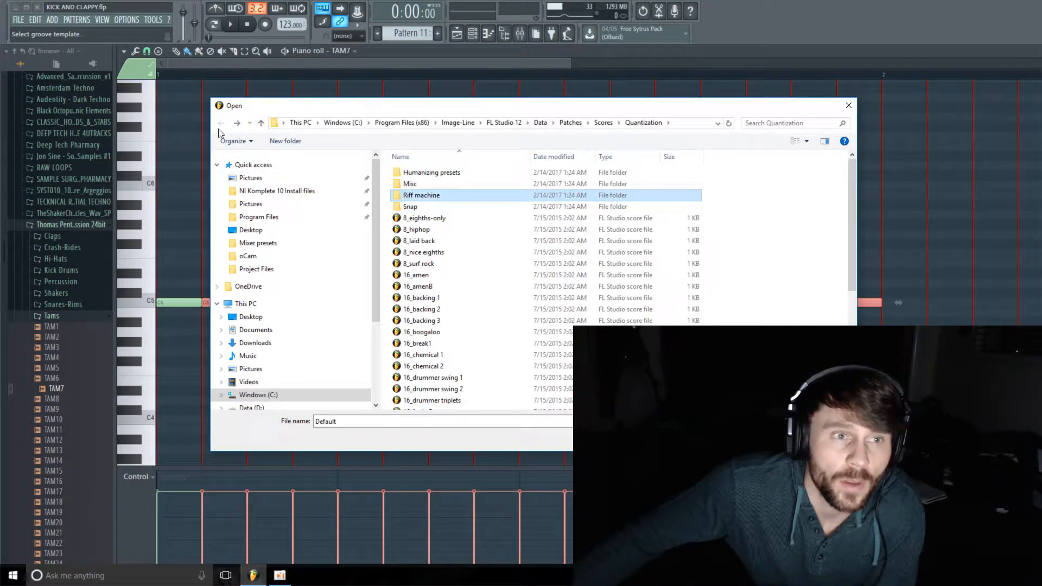
left_click(824, 438)
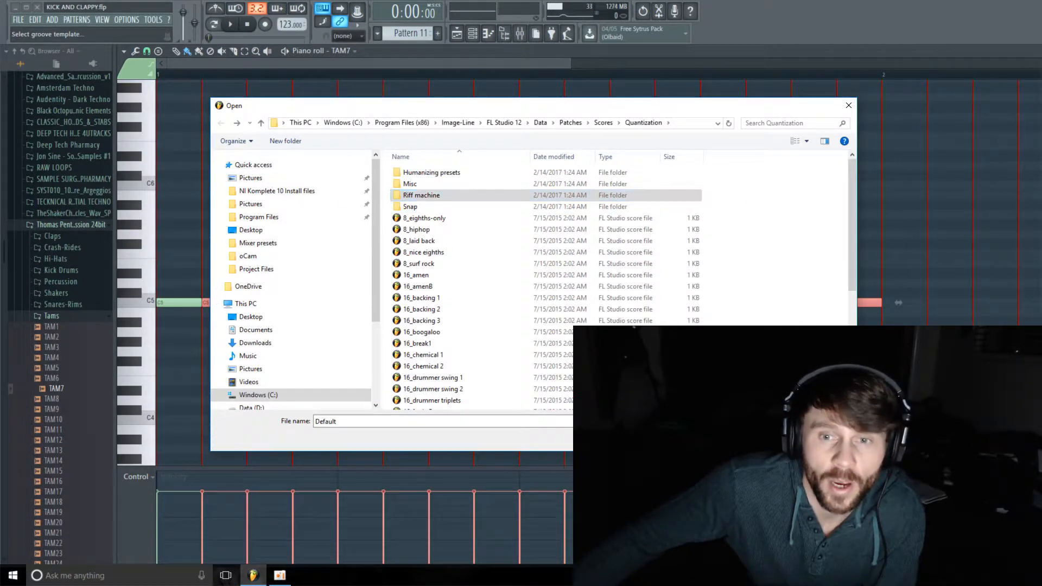
left_click(657, 162)
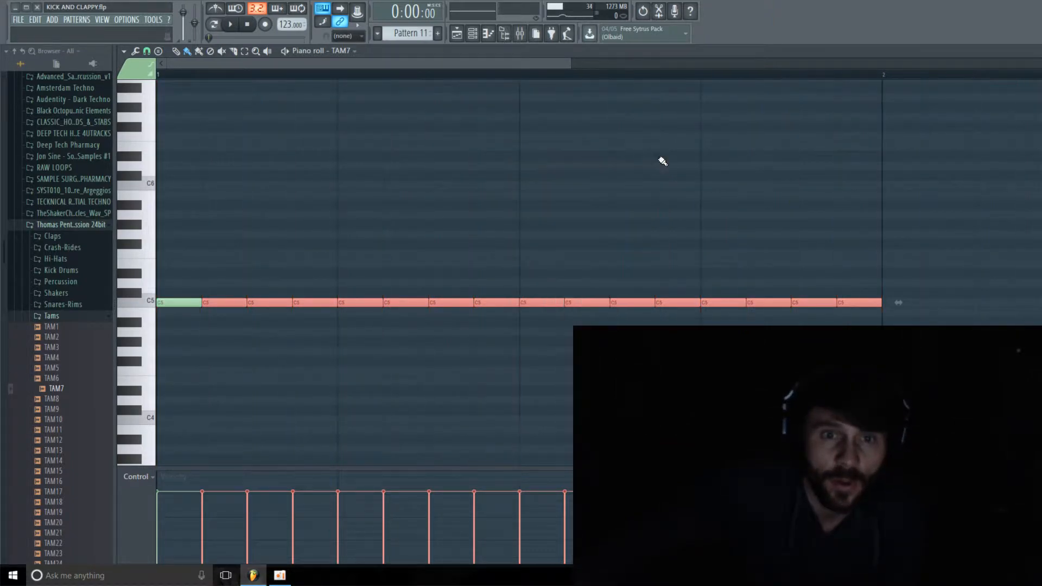
Select only the eight off-beat C5 notes in bar 1, every second note from the second to the sixteenth.
scroll(429, 344, "down", 2)
left_click(306, 335, "ctrl")
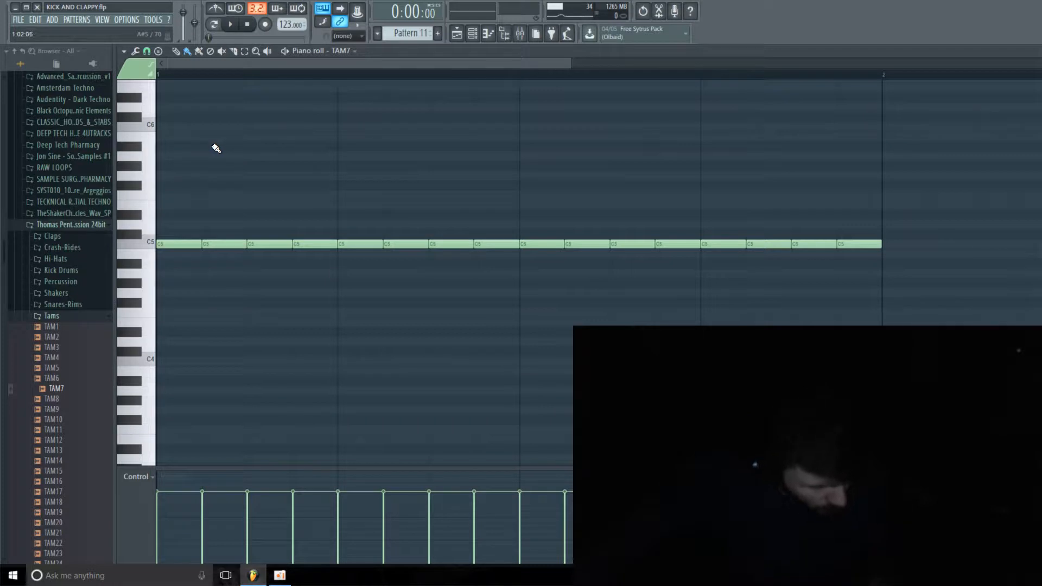
left_click(244, 51)
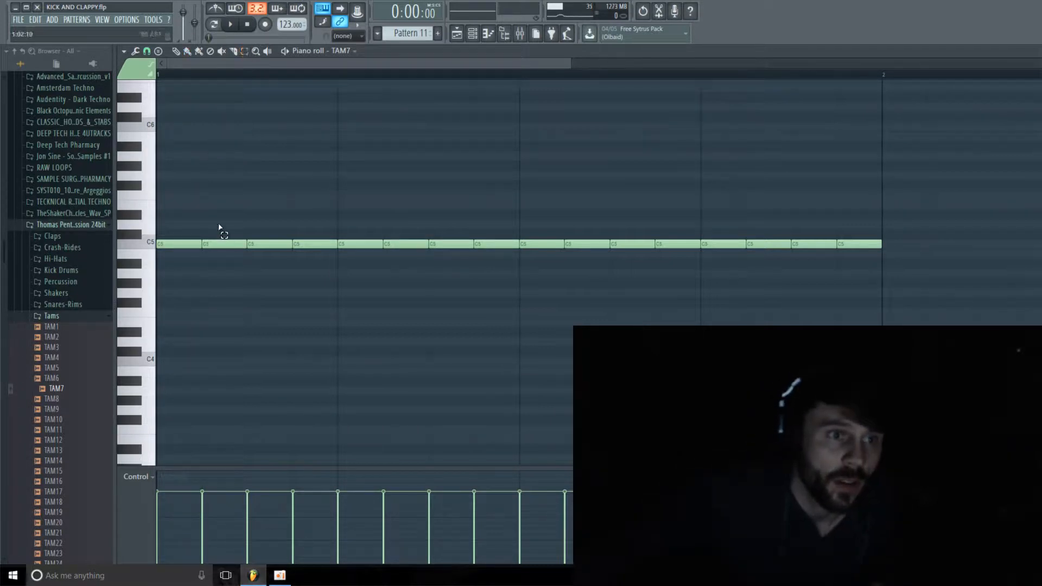
left_click_drag(219, 227, 229, 288)
left_click_drag(314, 226, 326, 282)
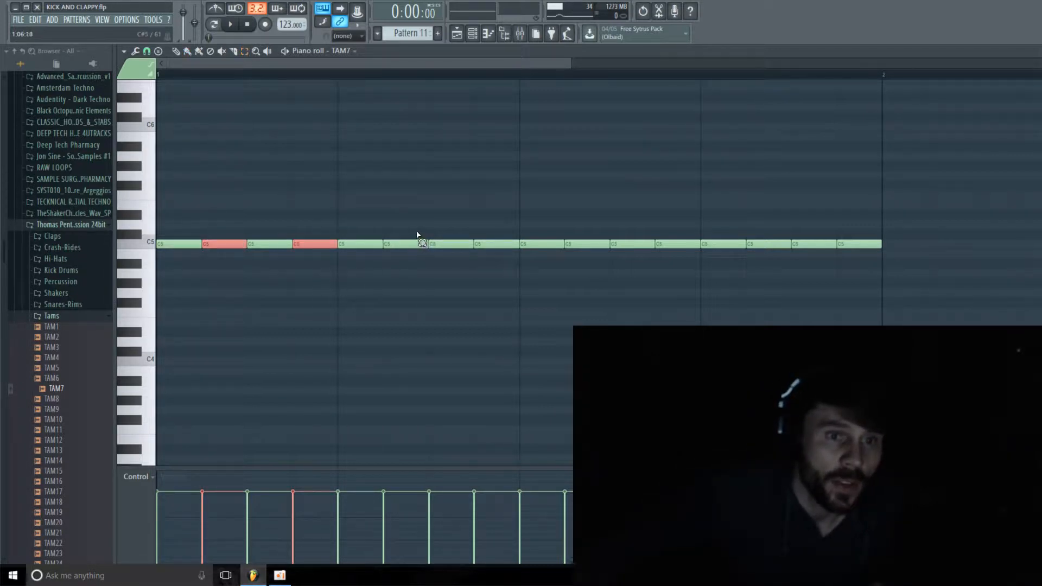
left_click_drag(413, 222, 414, 282)
left_click_drag(498, 225, 503, 248)
left_click_drag(598, 230, 602, 280)
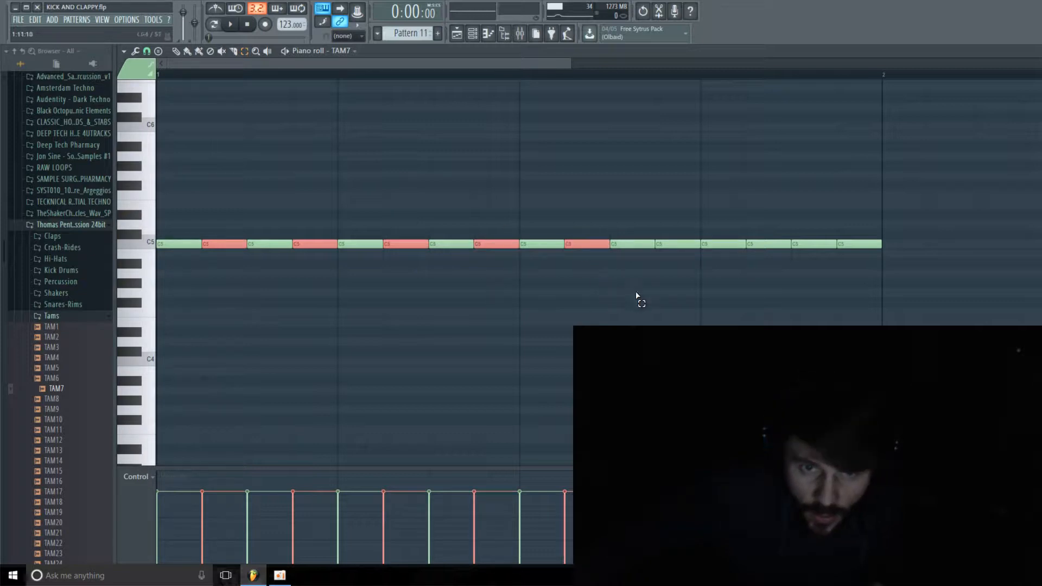
left_click_drag(669, 228, 679, 262)
left_click_drag(767, 235, 777, 271)
left_click_drag(854, 238, 866, 259)
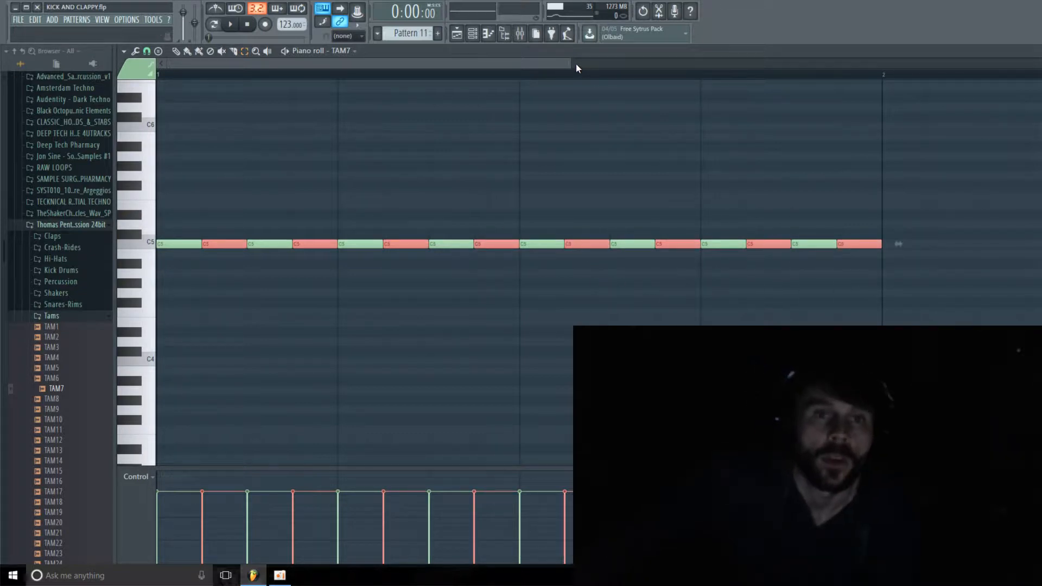
Switch to the Draw tool and set the piano roll snap to (none).
left_click_drag(571, 63, 532, 117)
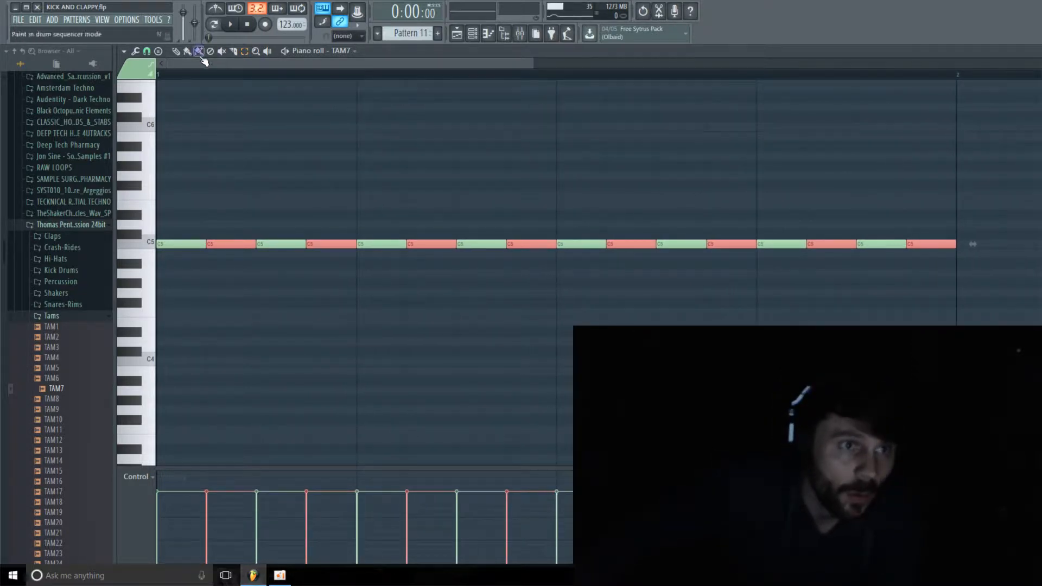
left_click(177, 50)
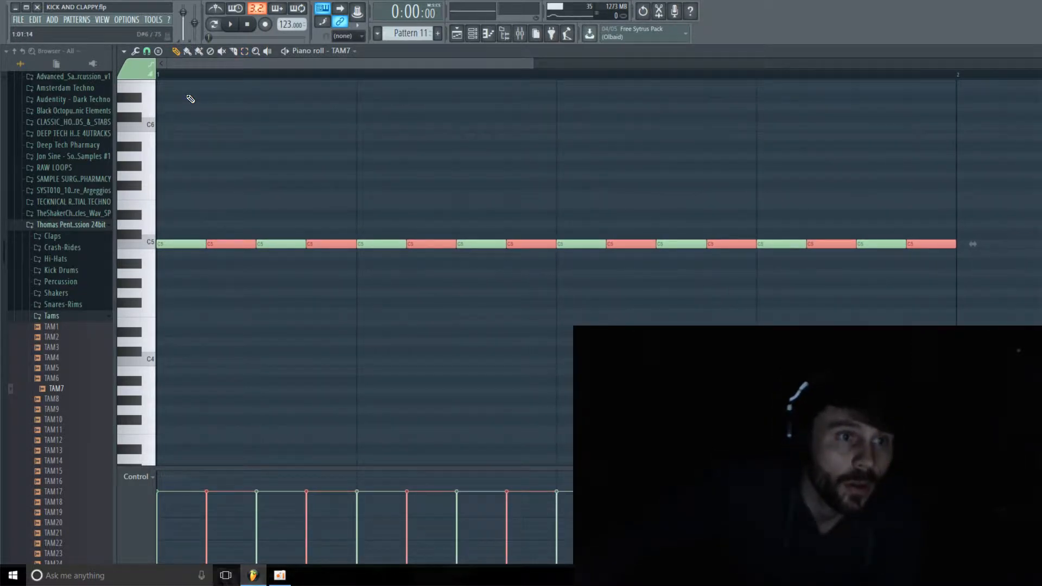
left_click(147, 51)
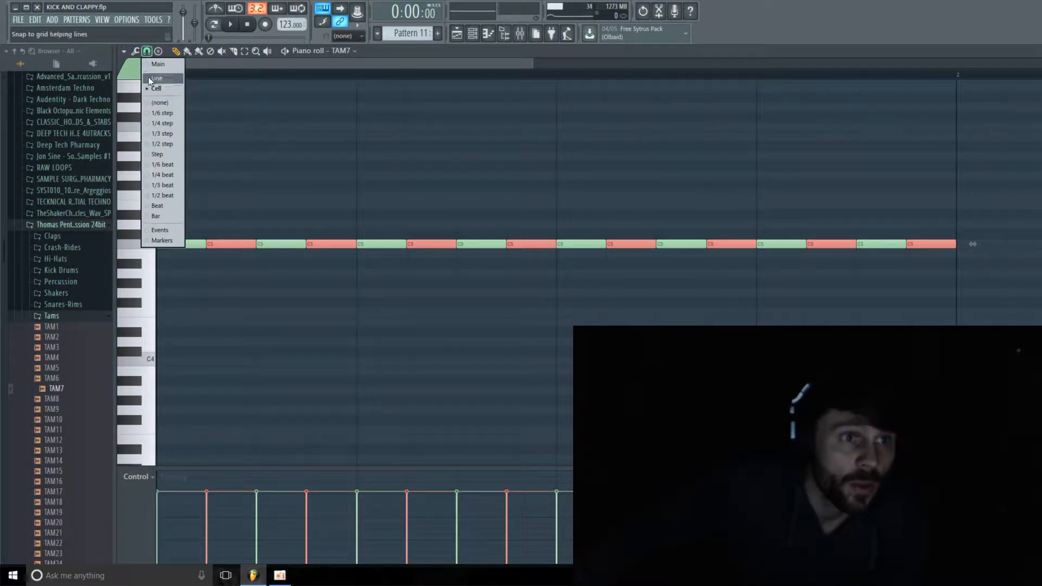
left_click(170, 102)
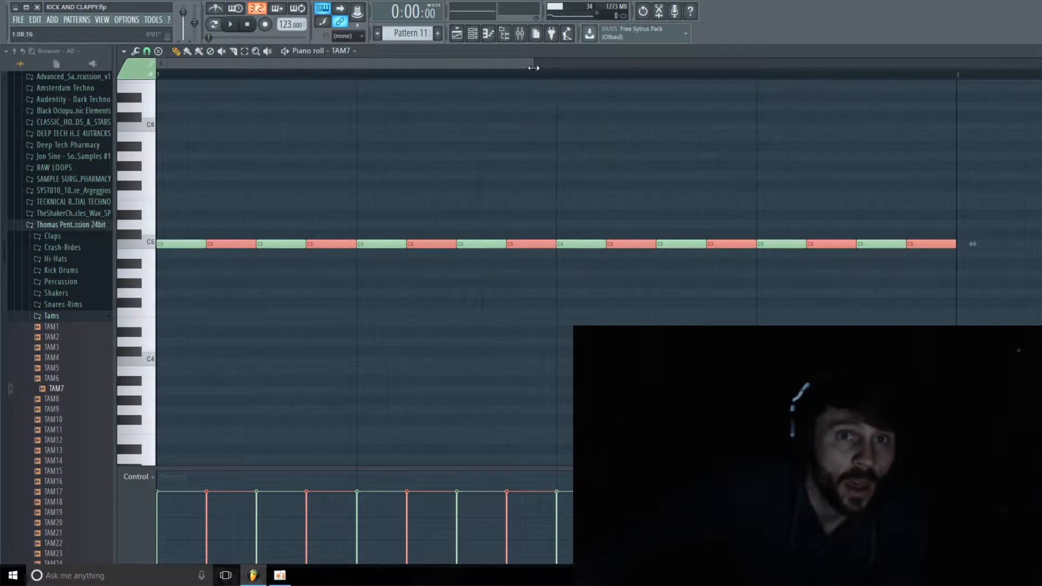
Play the pattern and shift the selected off-beat notes about 2 ticks late, so the first of them starts at 1:02:02.
left_click_drag(533, 63, 506, 64)
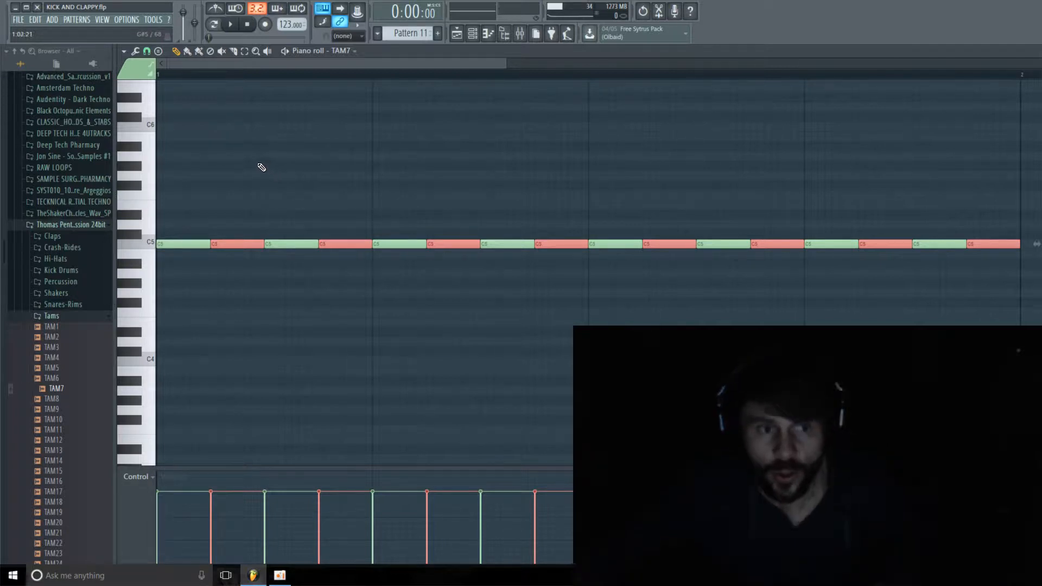
scroll(227, 167, "up", 1)
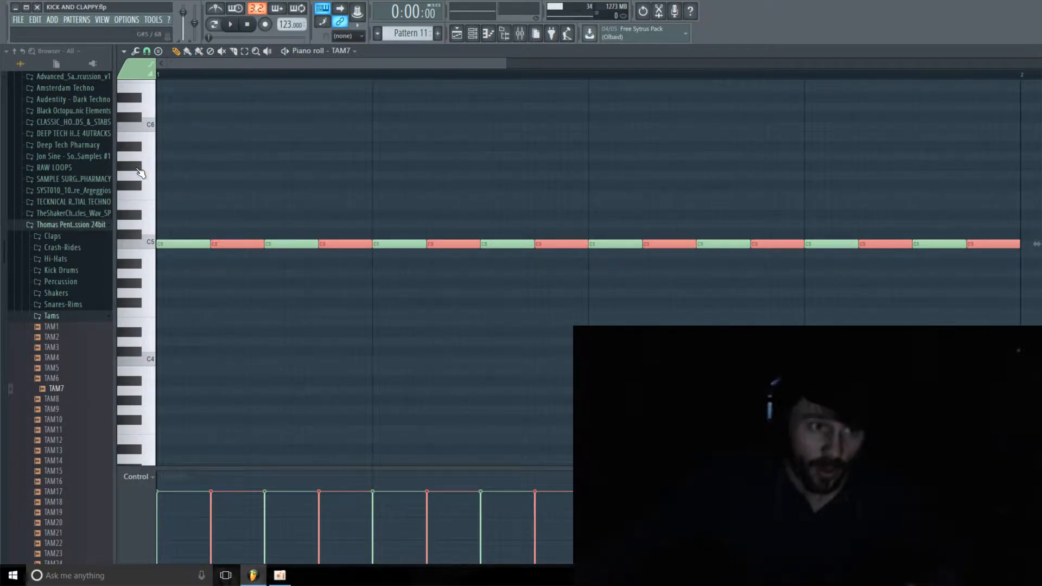
key("shift+Left")
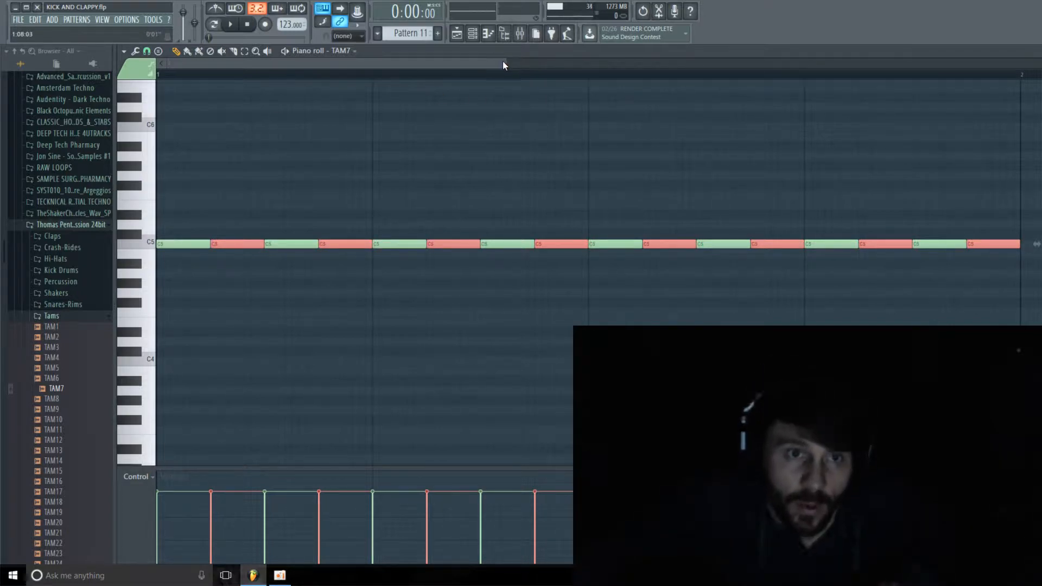
left_click_drag(502, 64, 540, 68)
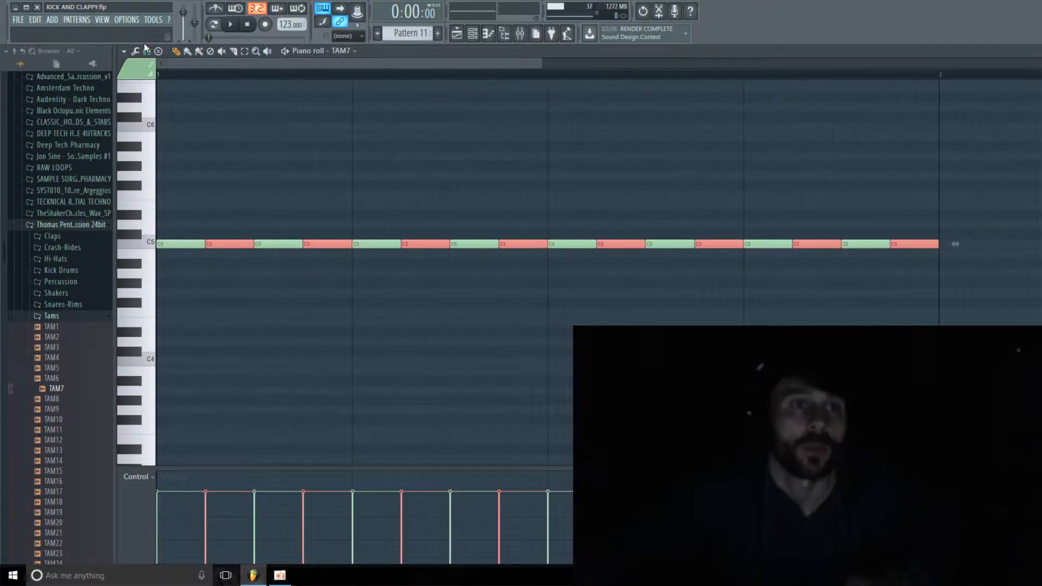
left_click(239, 28)
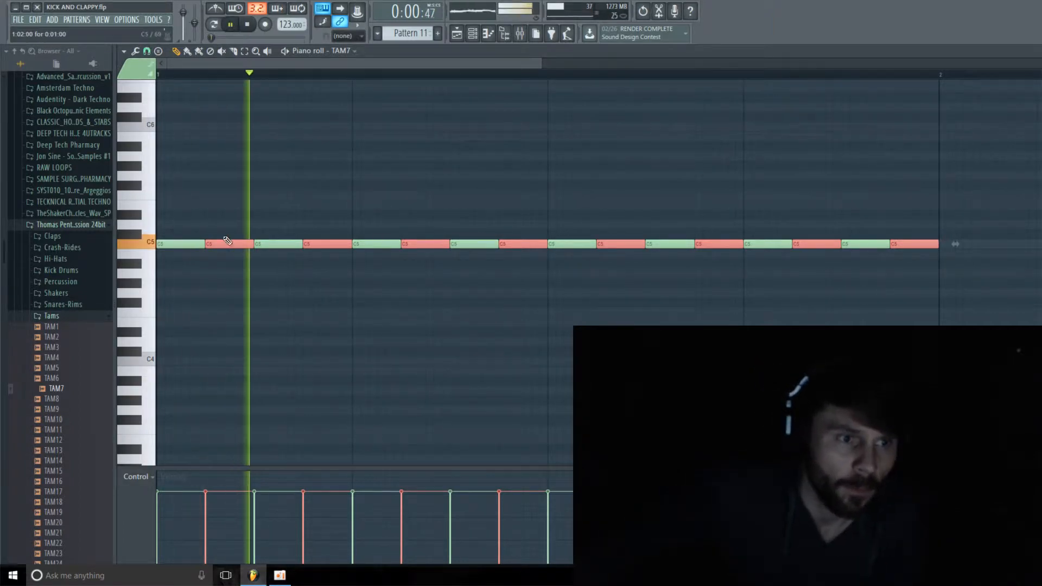
left_click_drag(226, 243, 228, 244)
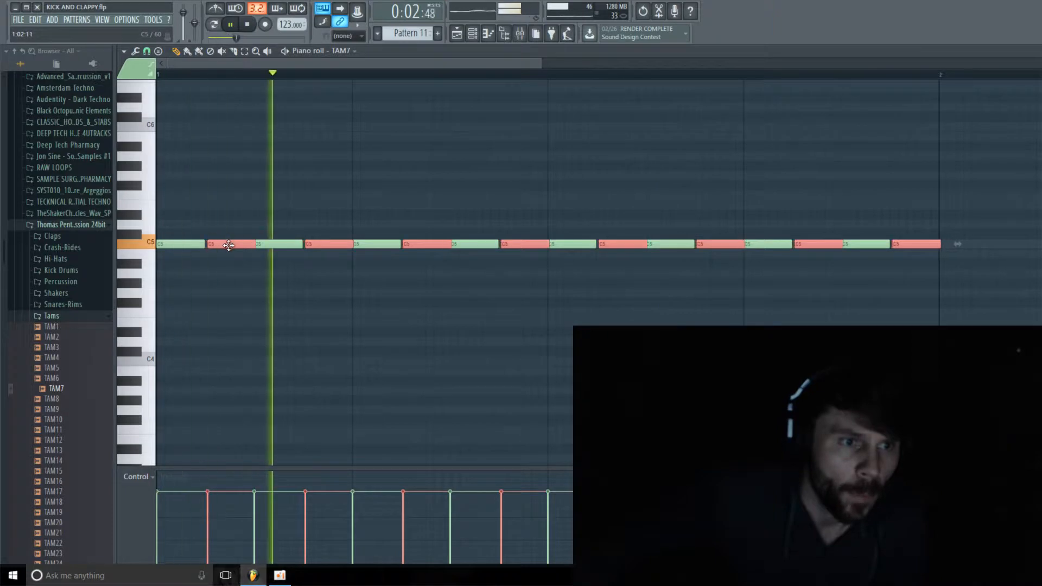
left_click(523, 34)
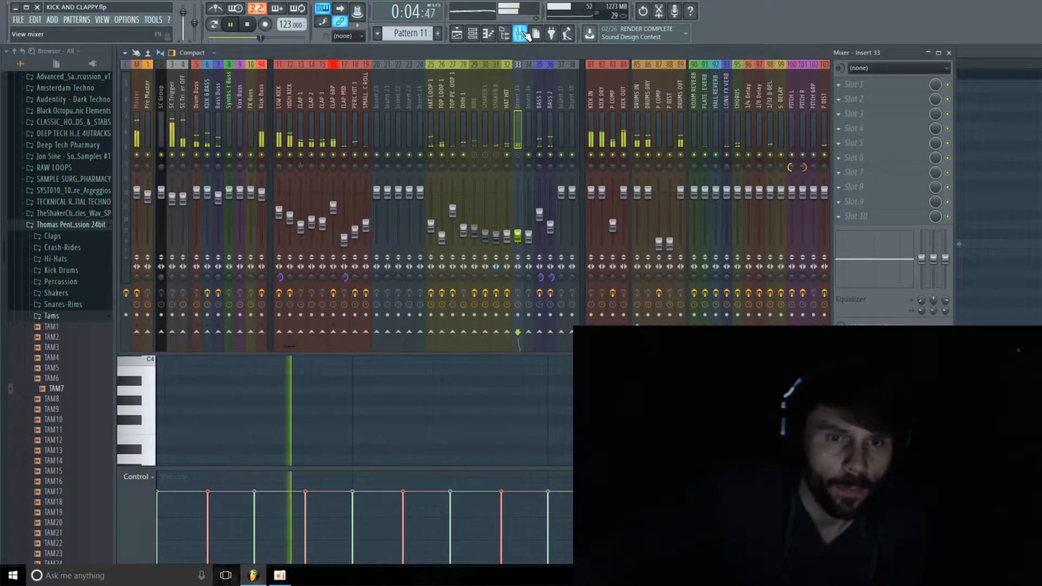
left_click(1017, 53)
left_click_drag(232, 243, 232, 243)
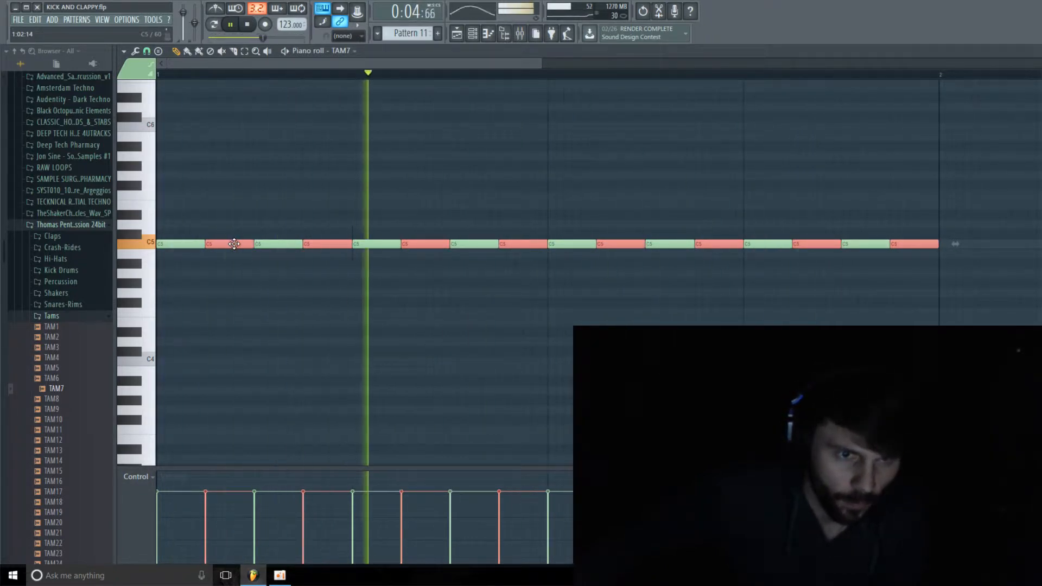
left_click_drag(234, 244, 239, 244)
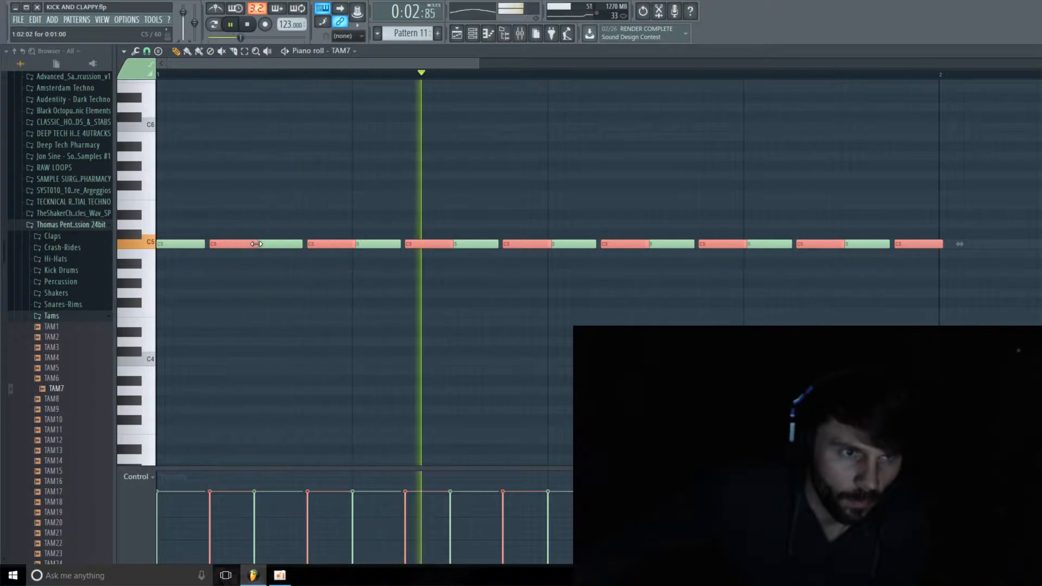
Shorten the selected off-beat notes so each ends where the following note starts, and listen to the groove.
left_click_drag(256, 245, 243, 243)
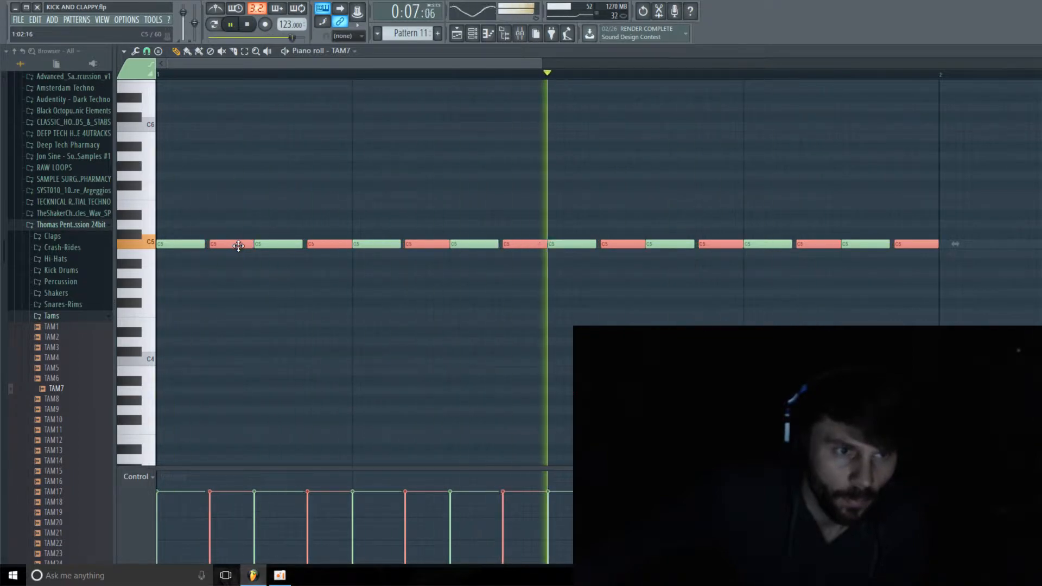
left_click_drag(238, 246, 240, 247)
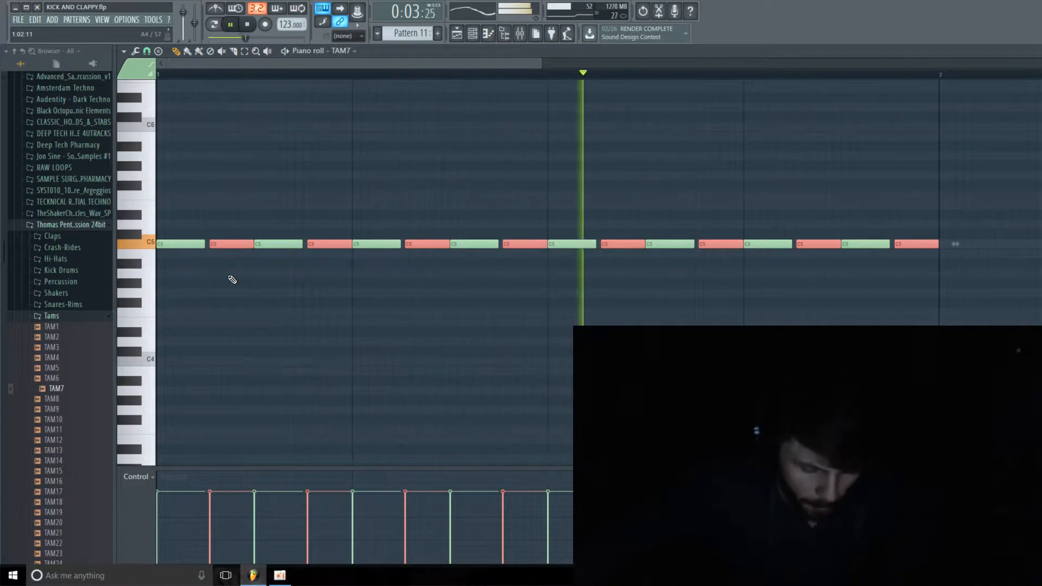
key("space")
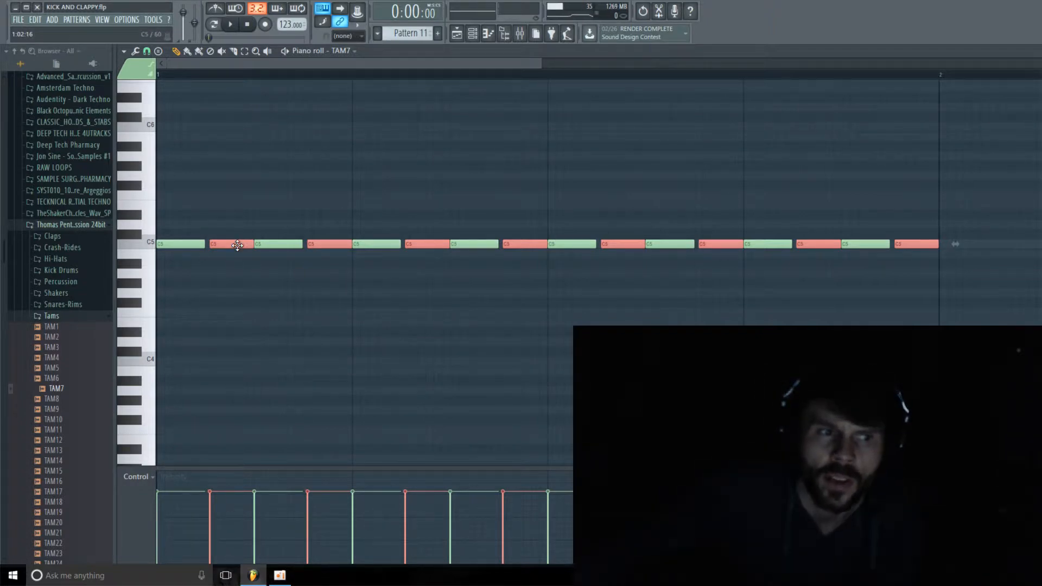
mouse_move(236, 245)
left_mouse_down()
mouse_move(227, 247)
mouse_move(237, 248)
left_mouse_up()
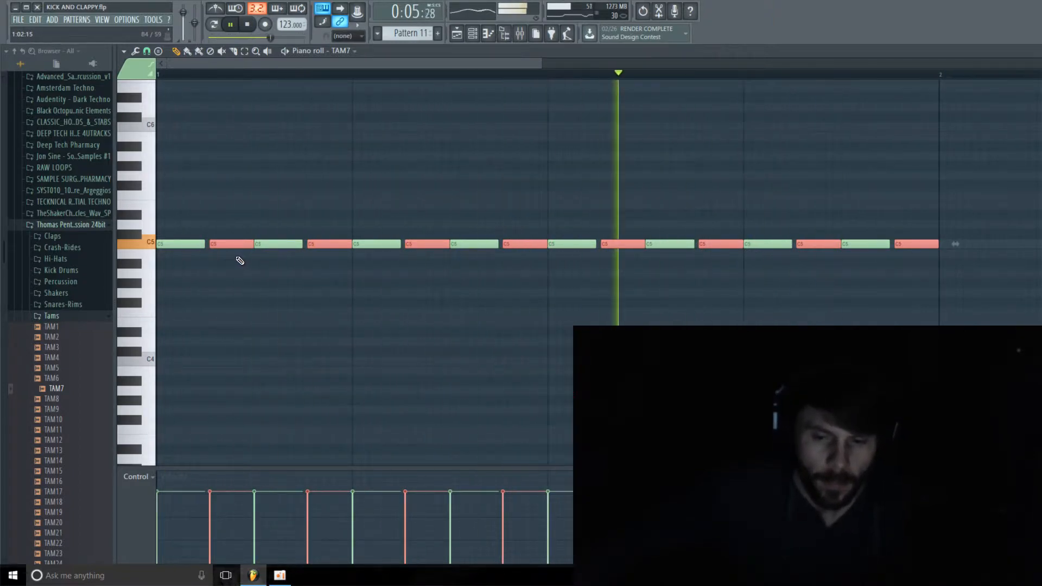
key("space")
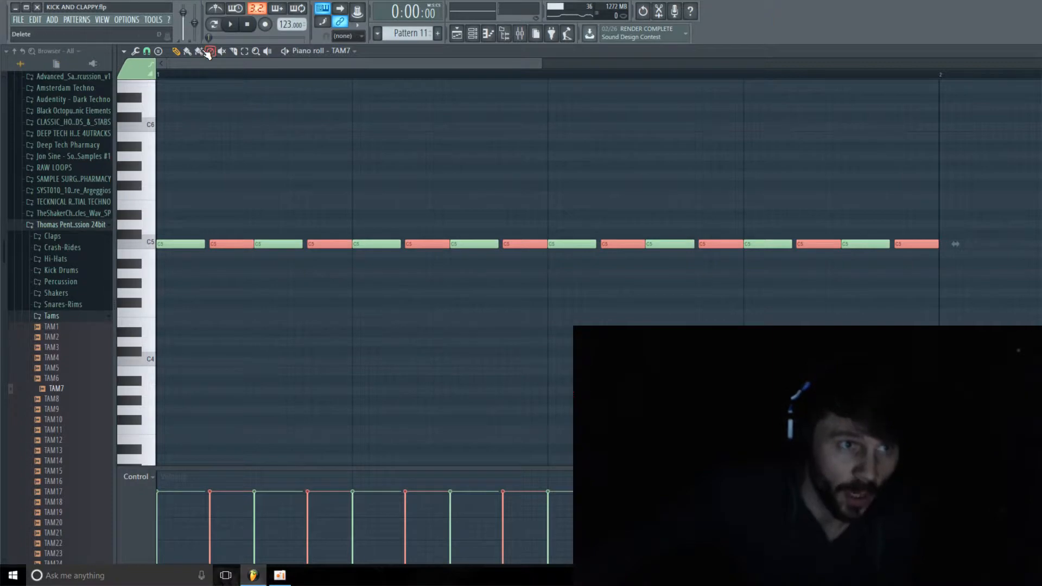
Set the piano roll snap back to Cell.
left_click_drag(541, 62, 515, 93)
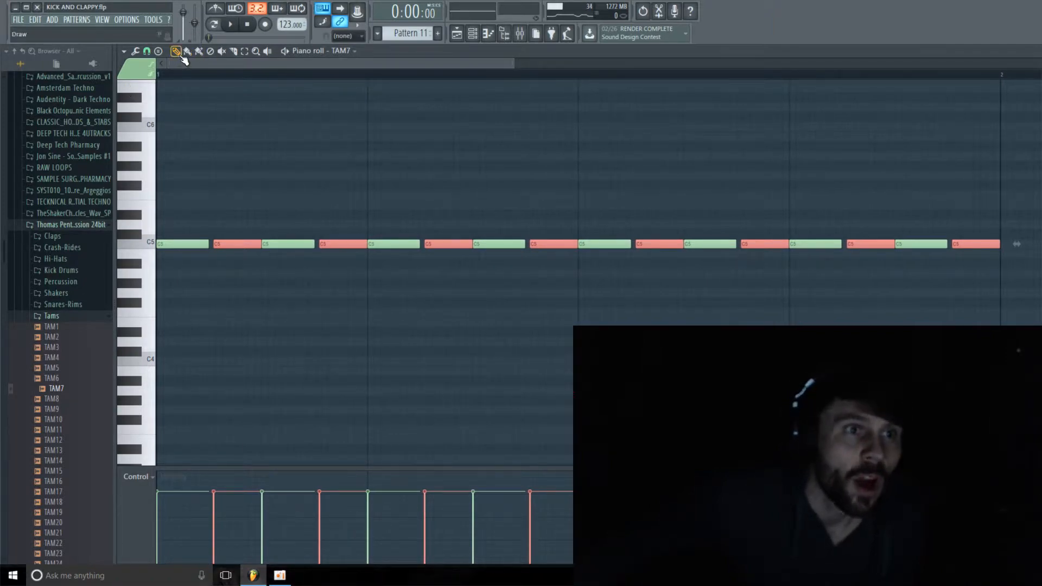
left_click(147, 52)
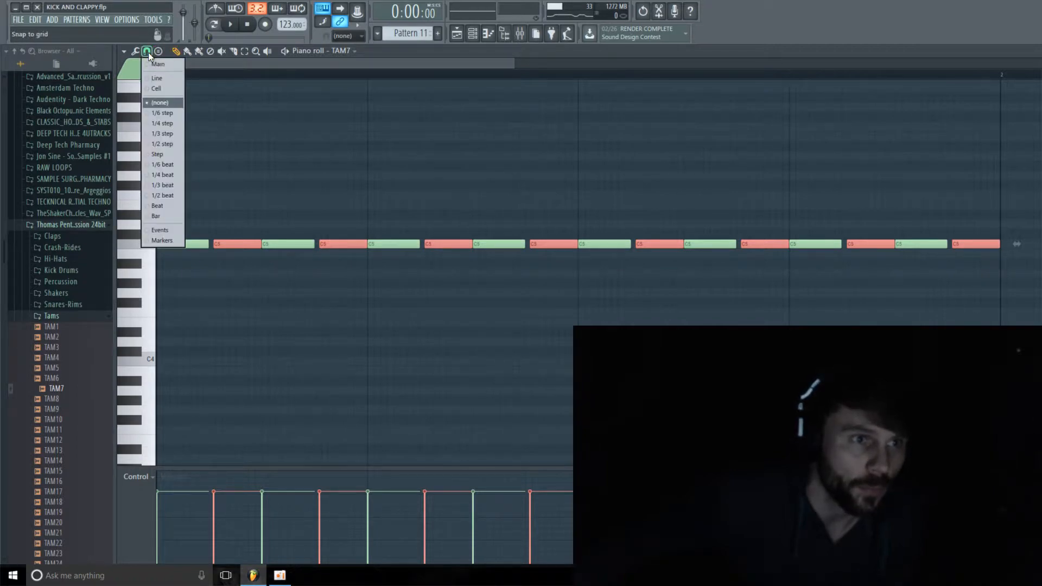
left_click(156, 92)
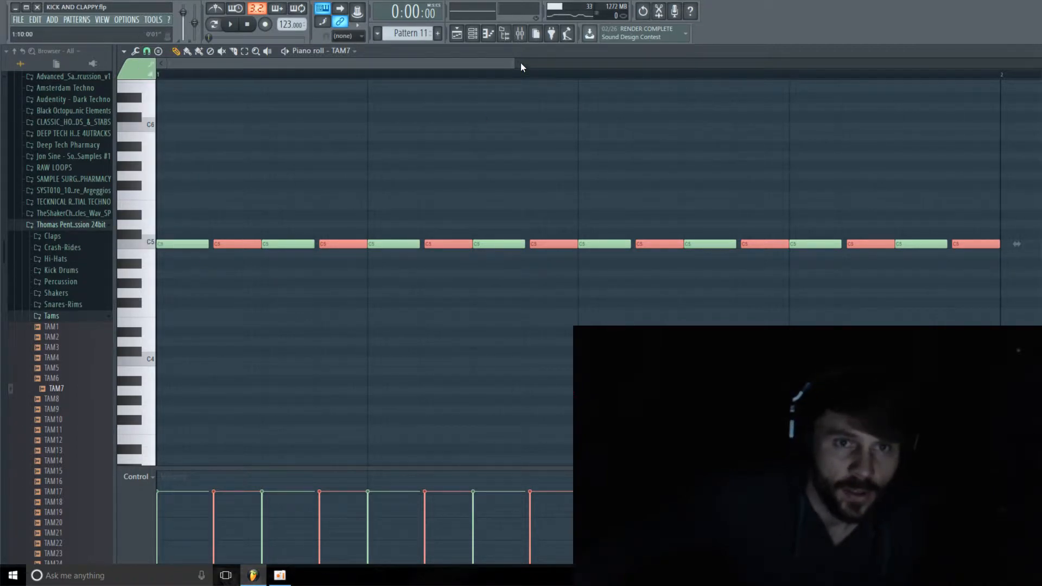
Delete all notes after the first beat, keeping only the first four C5 notes.
left_click_drag(519, 62, 522, 65)
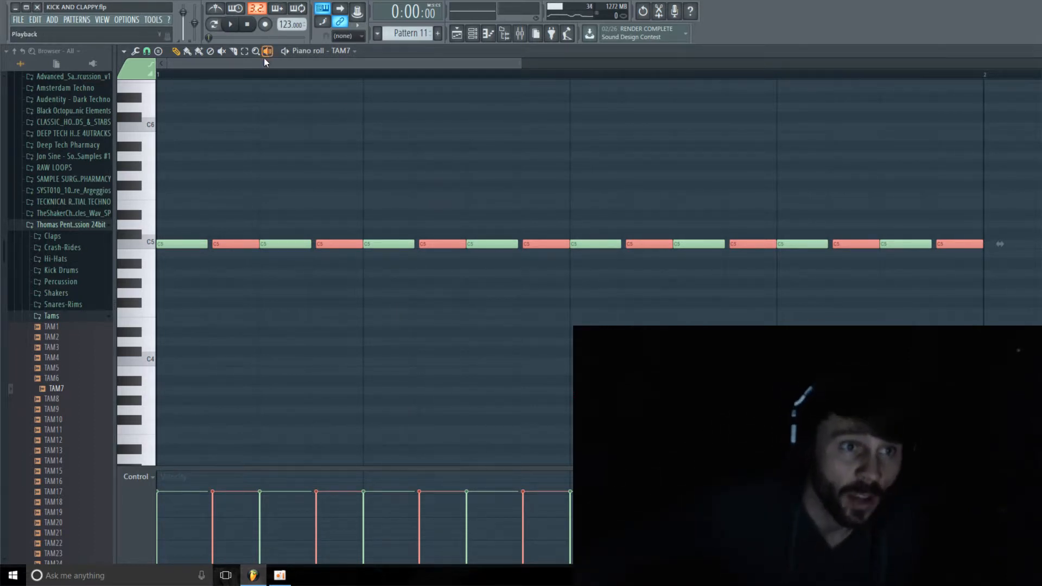
left_click_drag(1009, 200, 384, 286)
key("Delete")
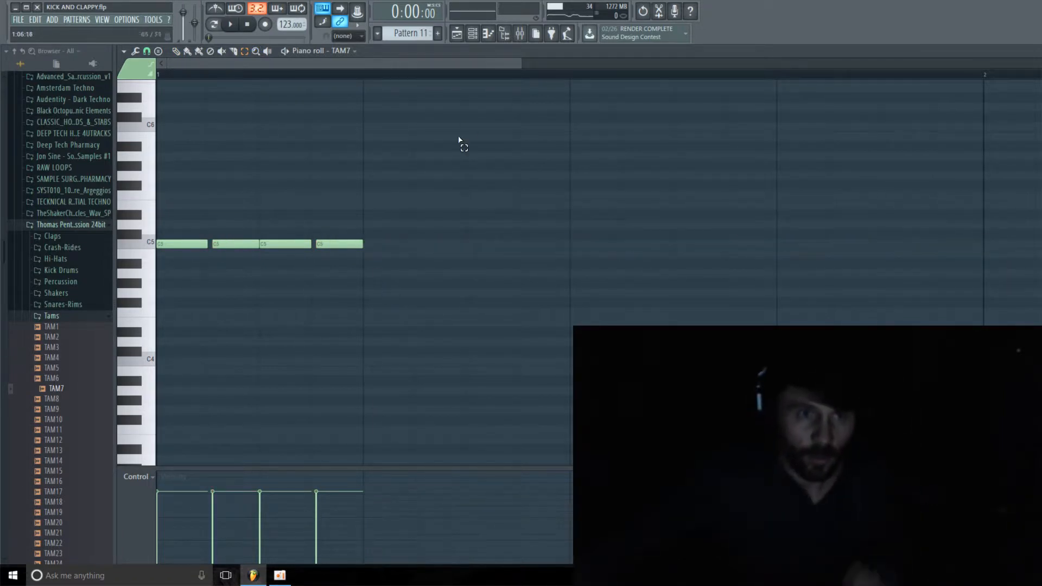
Select the first beat with its four notes and duplicate it three times to fill bar 1.
left_click_drag(523, 63, 412, 79)
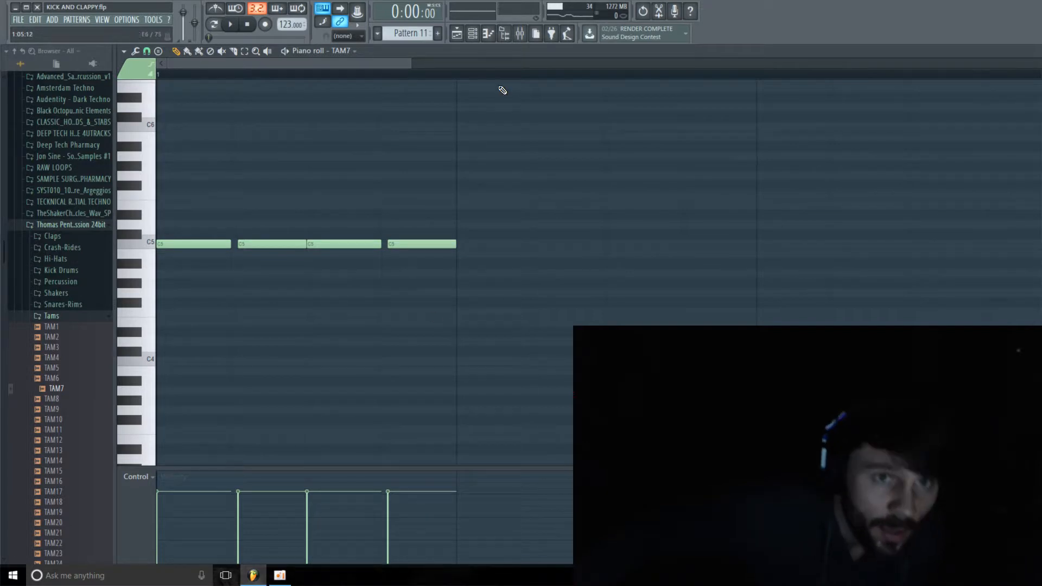
left_click_drag(410, 63, 387, 92)
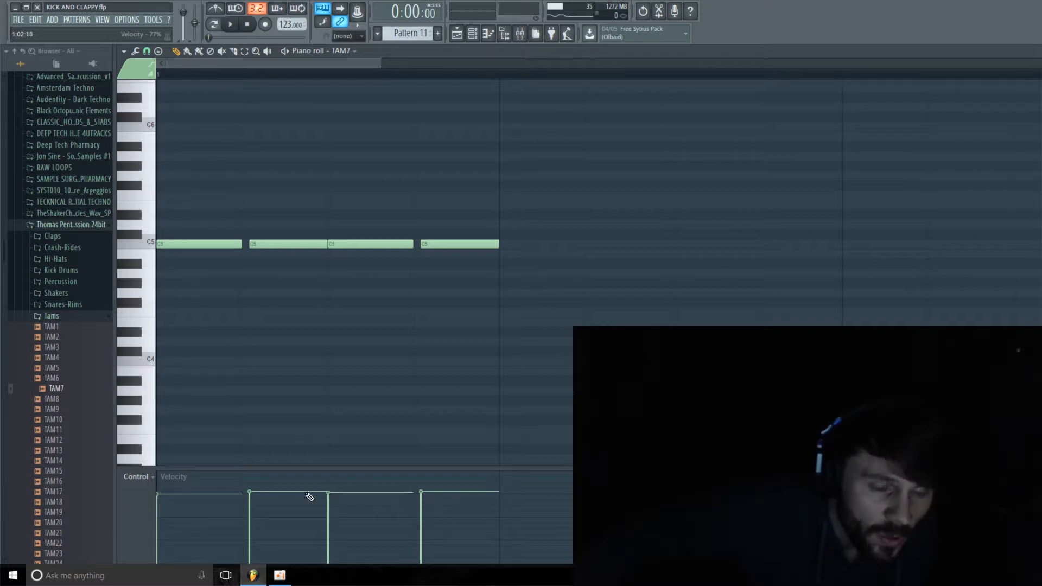
mouse_move(329, 469)
left_mouse_down()
mouse_move(303, 272)
mouse_move(330, 461)
left_mouse_up()
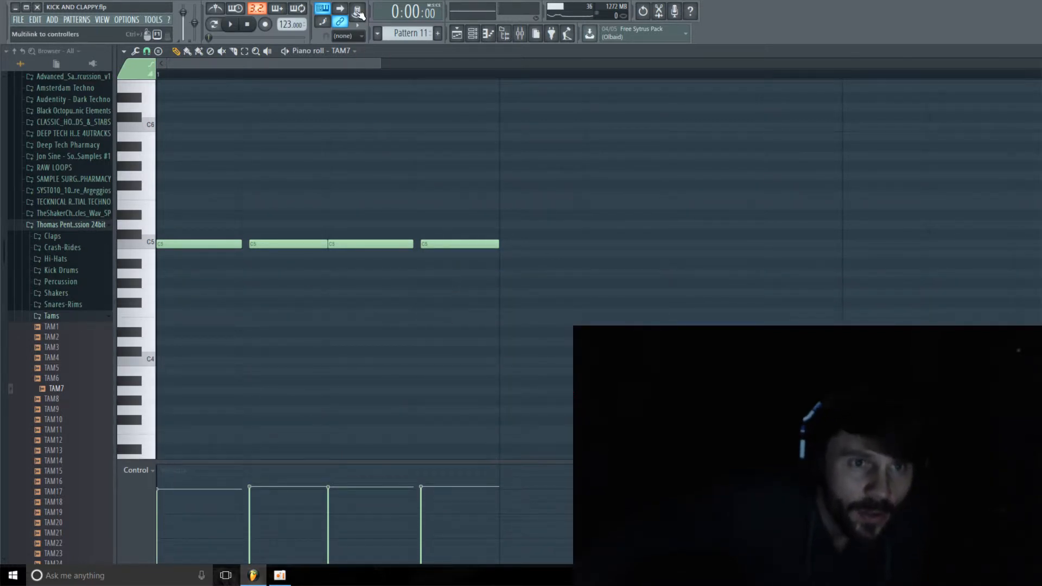
left_click_drag(379, 60, 584, 61)
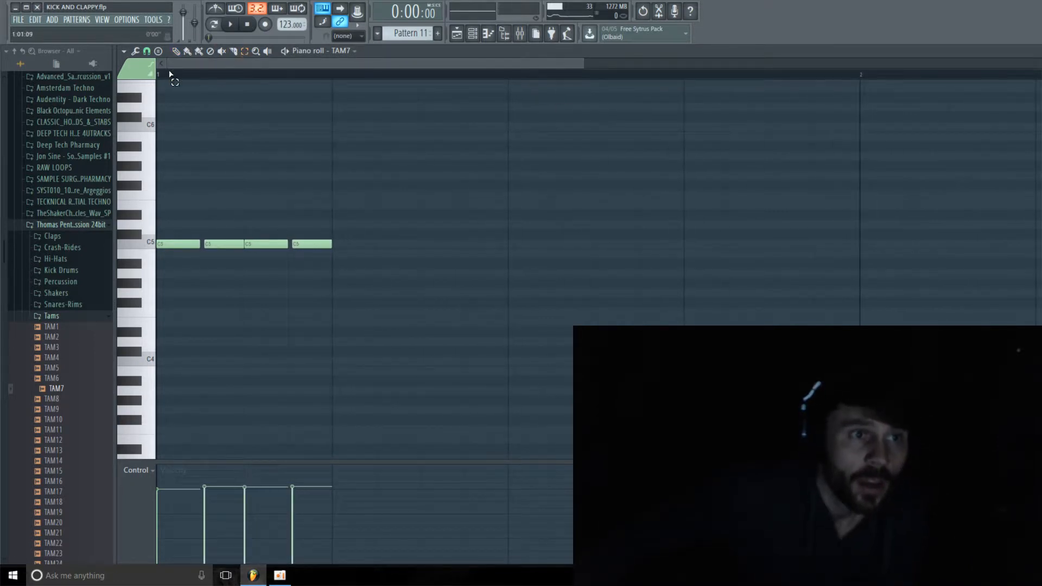
left_click_drag(161, 75, 296, 93)
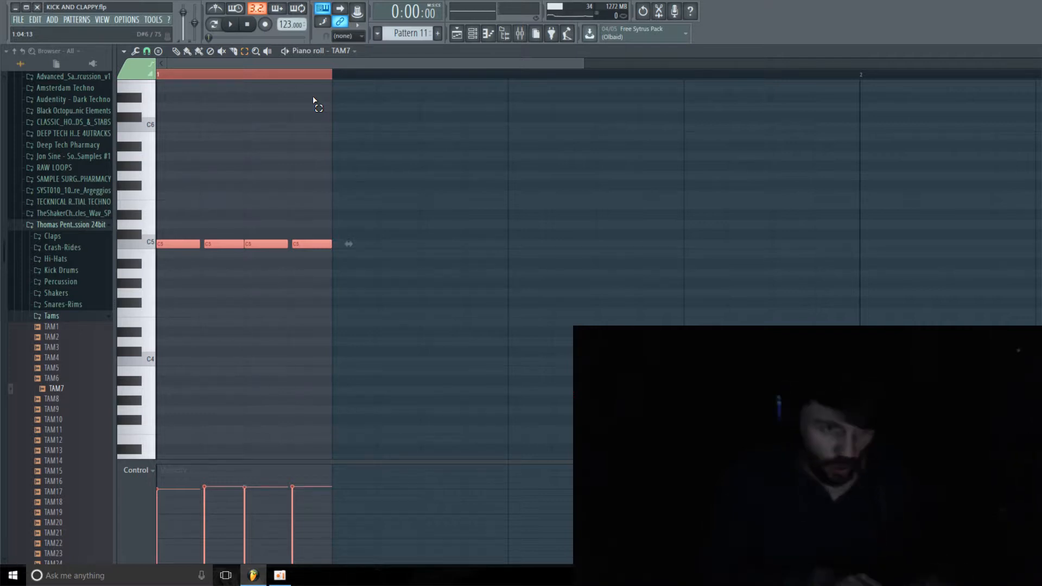
key("ctrl+b")
key("ctrl+b")
key("ctrl+b")
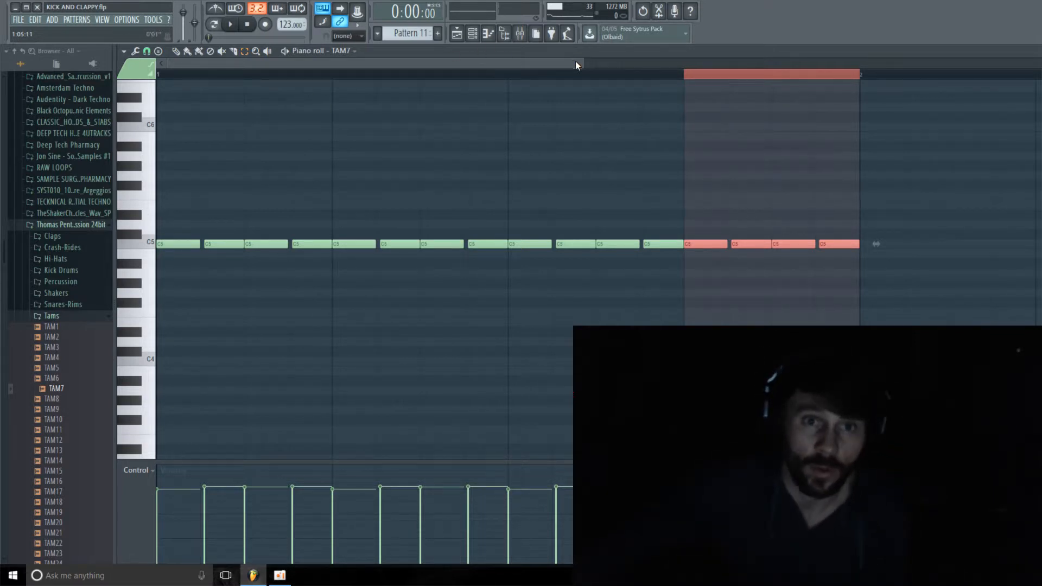
left_click_drag(581, 64, 756, 56)
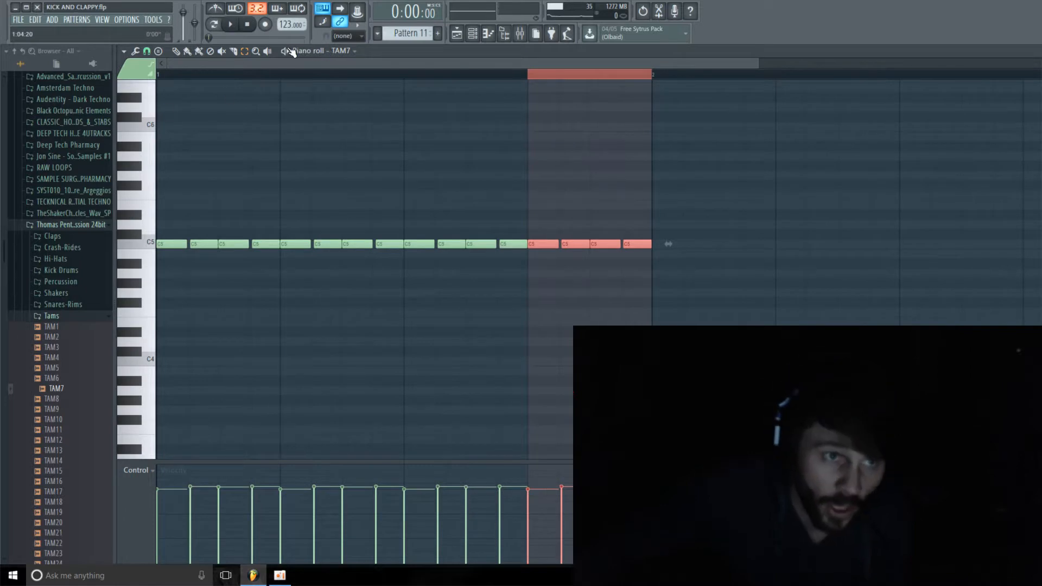
Deselect the notes, open the mixer and listen to the groove in the full mix with and without the ride and shakers.
left_click(593, 76, "ctrl")
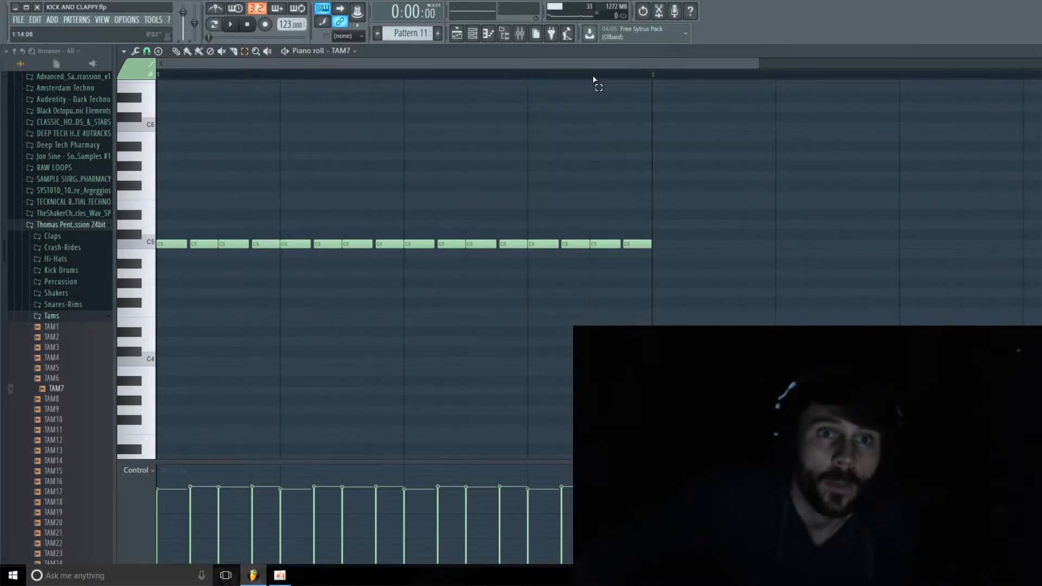
left_click_drag(759, 60, 727, 62)
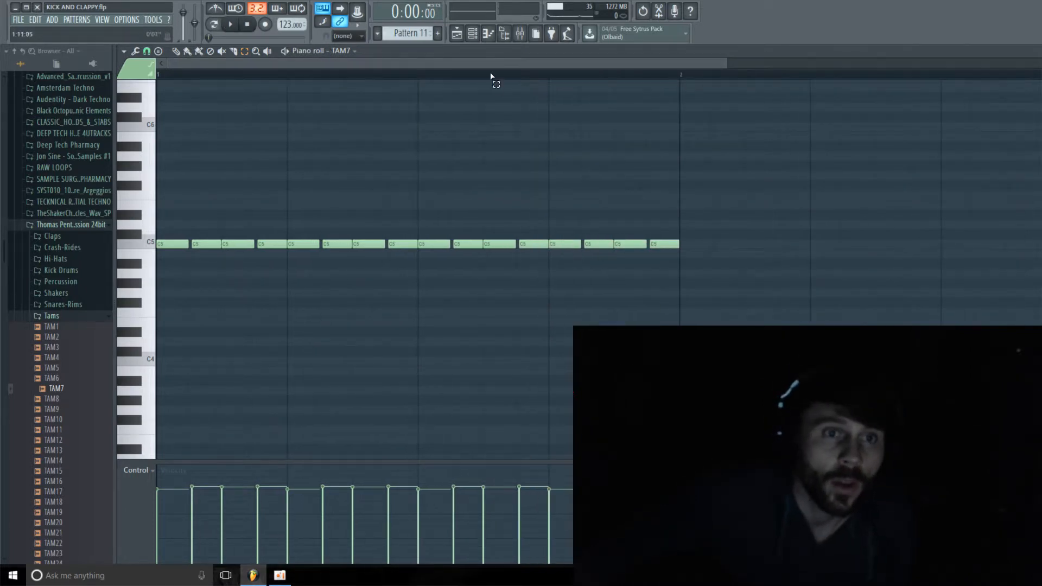
left_click(473, 34)
left_click(520, 33)
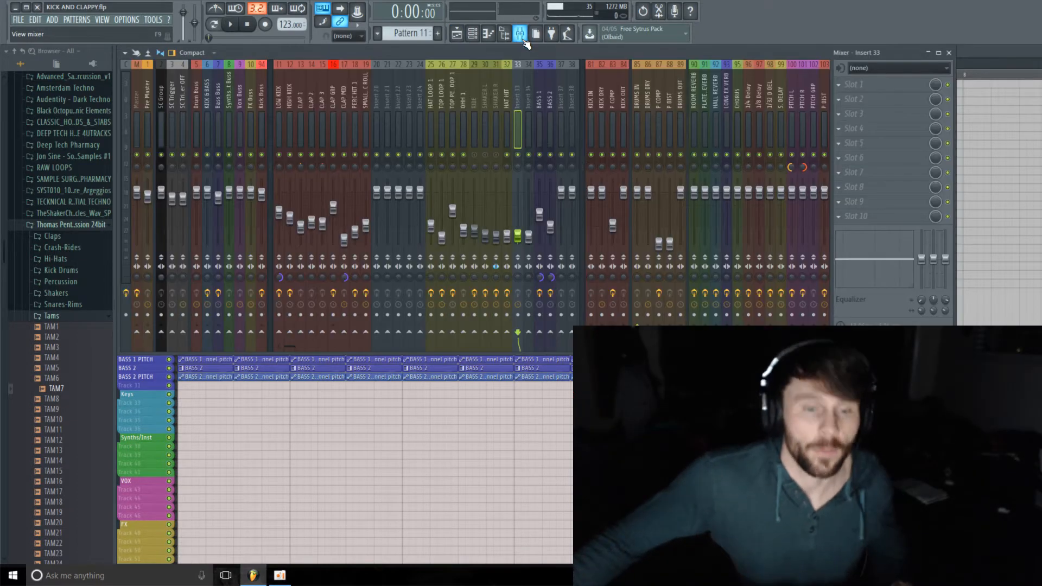
key("space")
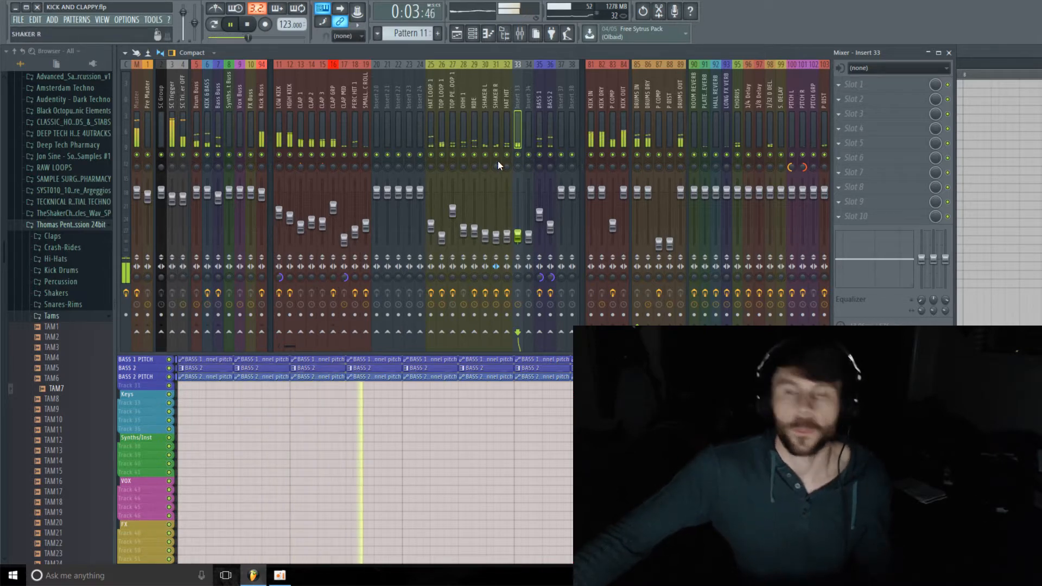
left_click(540, 155)
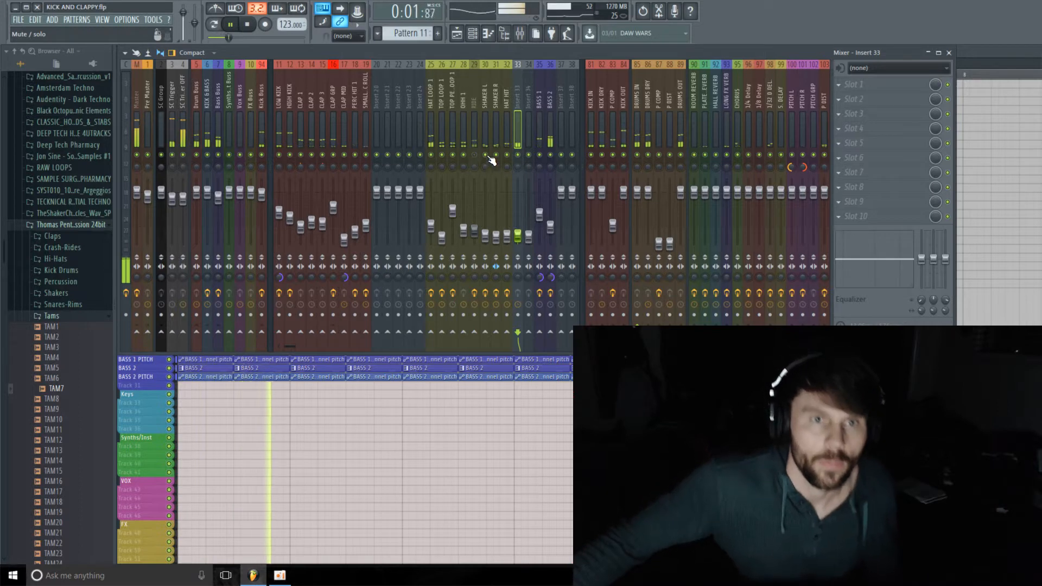
key("space")
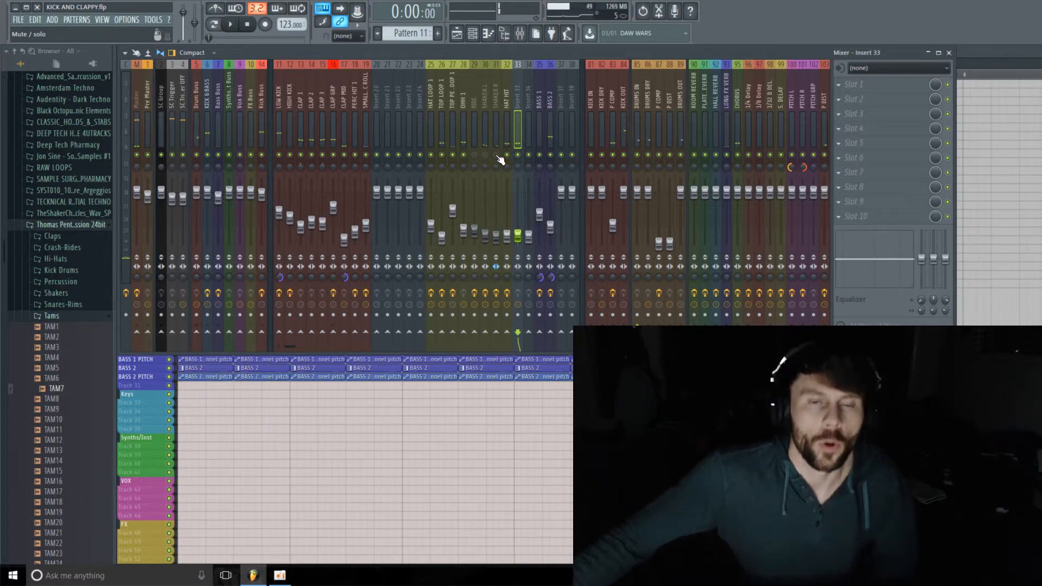
Clone the TAM7 channel, including a copy of its notes, and route the clone to mixer insert 34.
left_click_drag(698, 54, 704, 118)
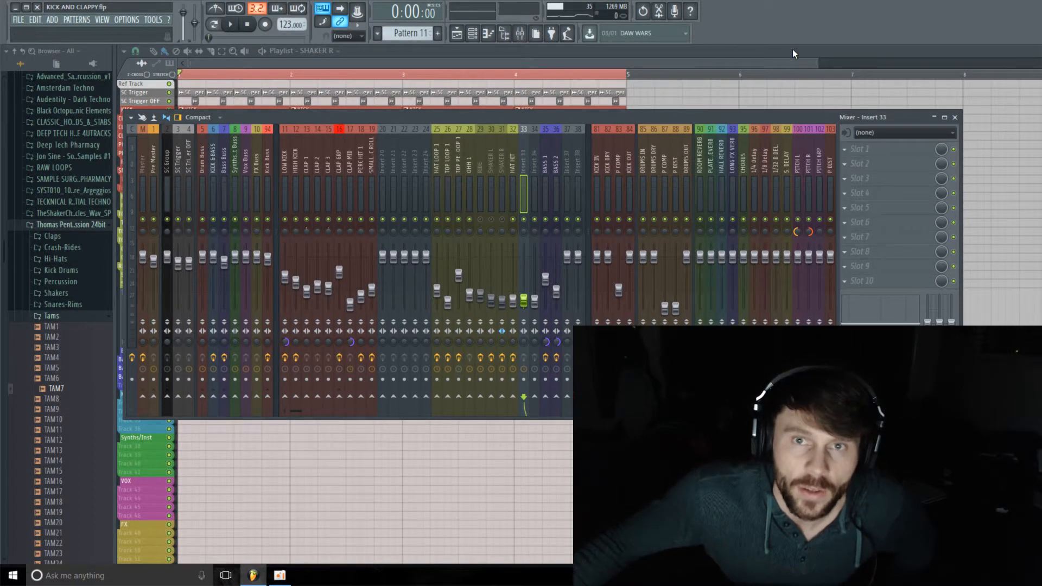
left_click_drag(817, 65, 865, 82)
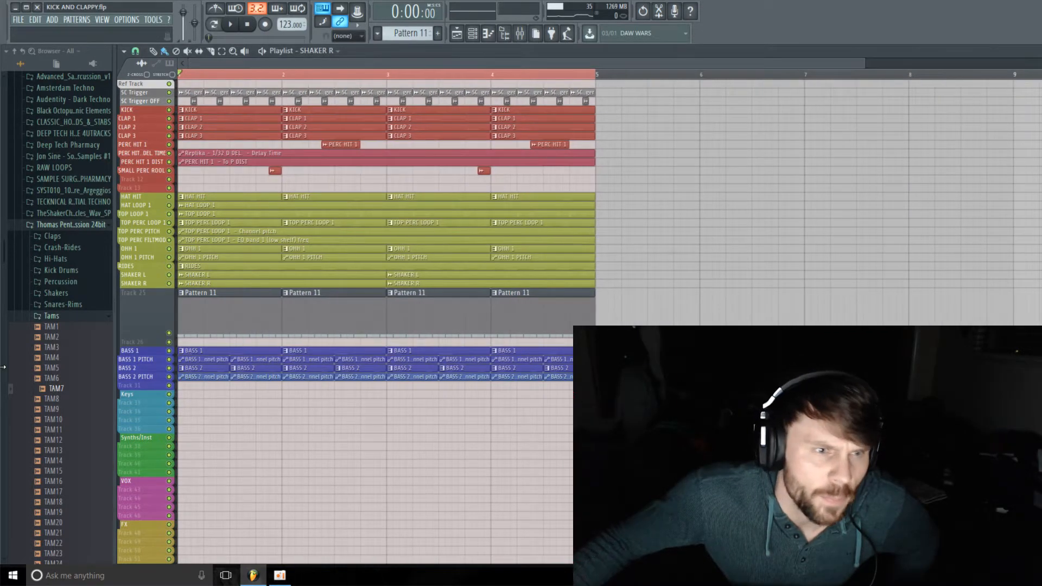
left_click_drag(147, 334, 154, 325)
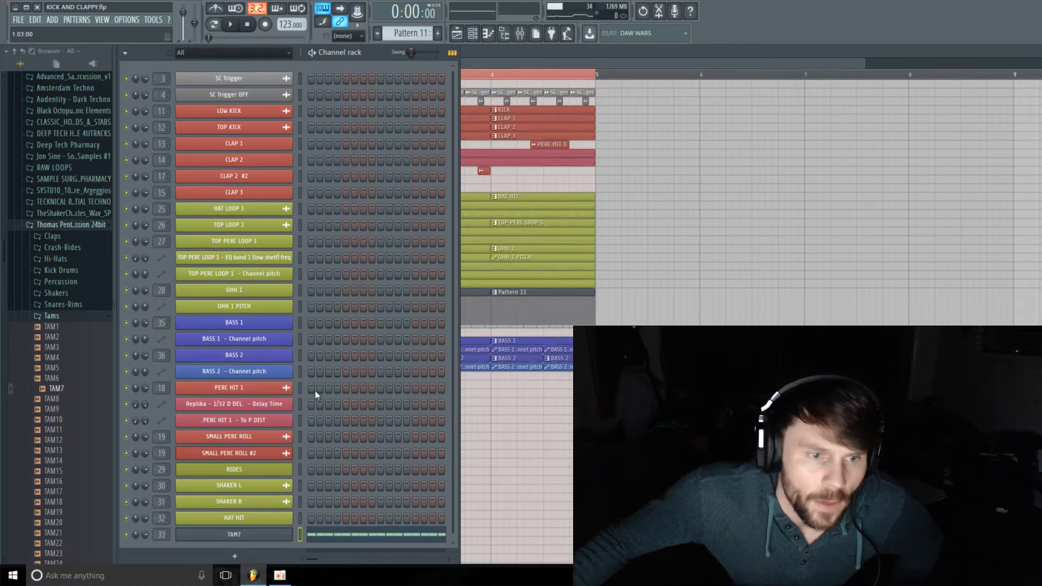
right_click(272, 539)
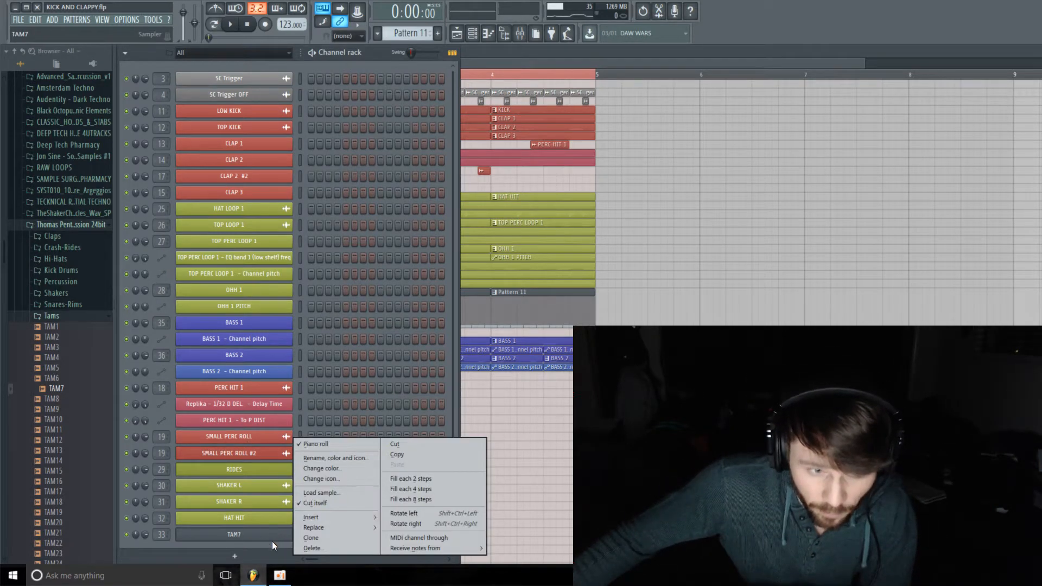
left_click(331, 536)
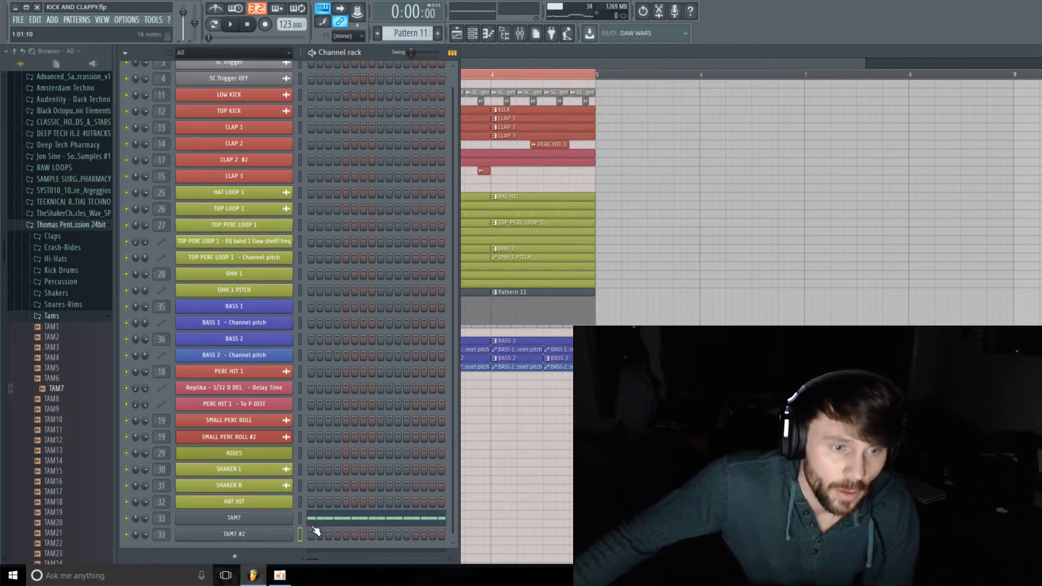
left_click(301, 519)
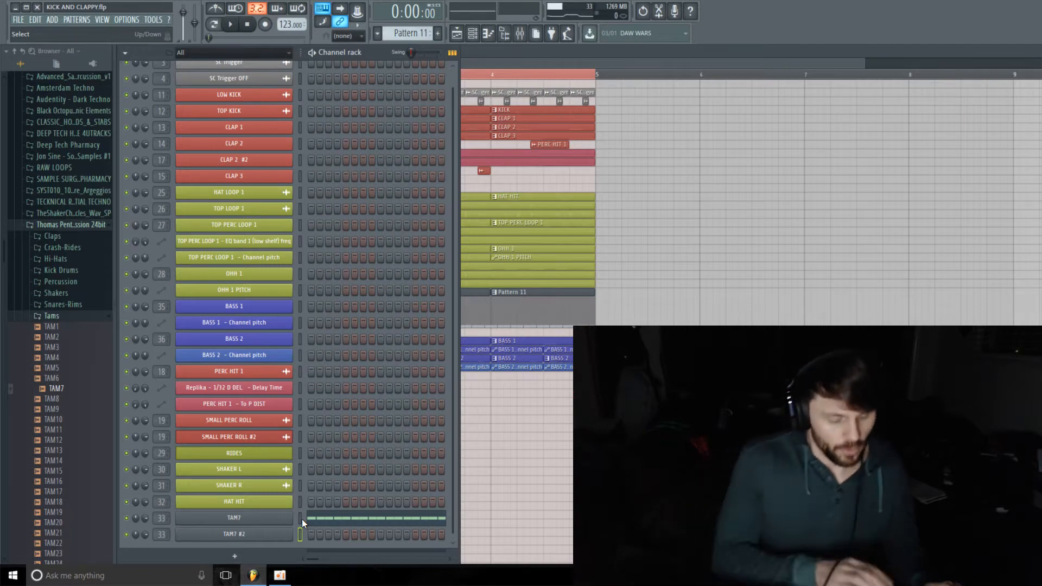
key("ctrl+v")
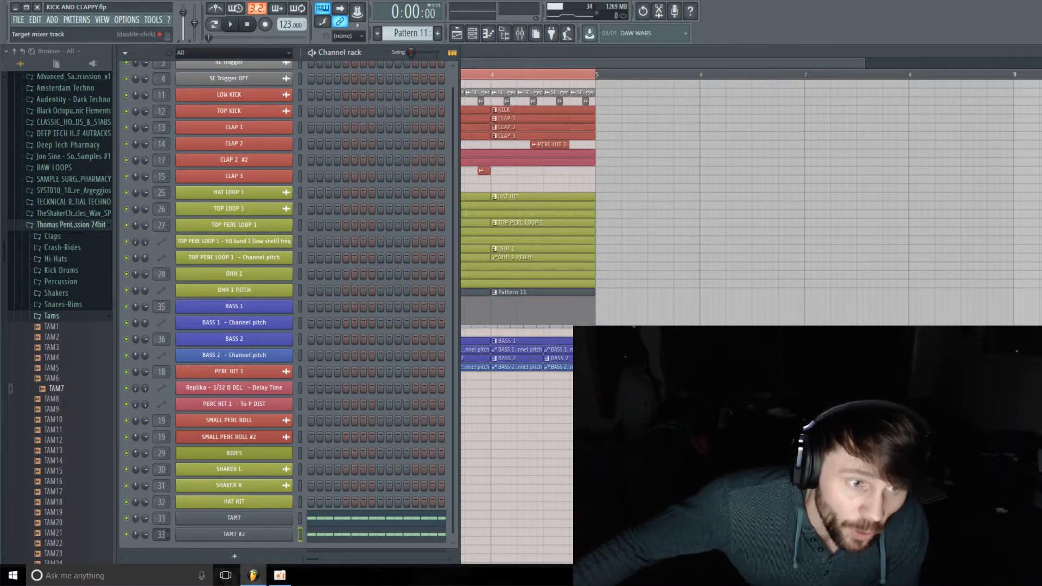
scroll(162, 534, "up", 1)
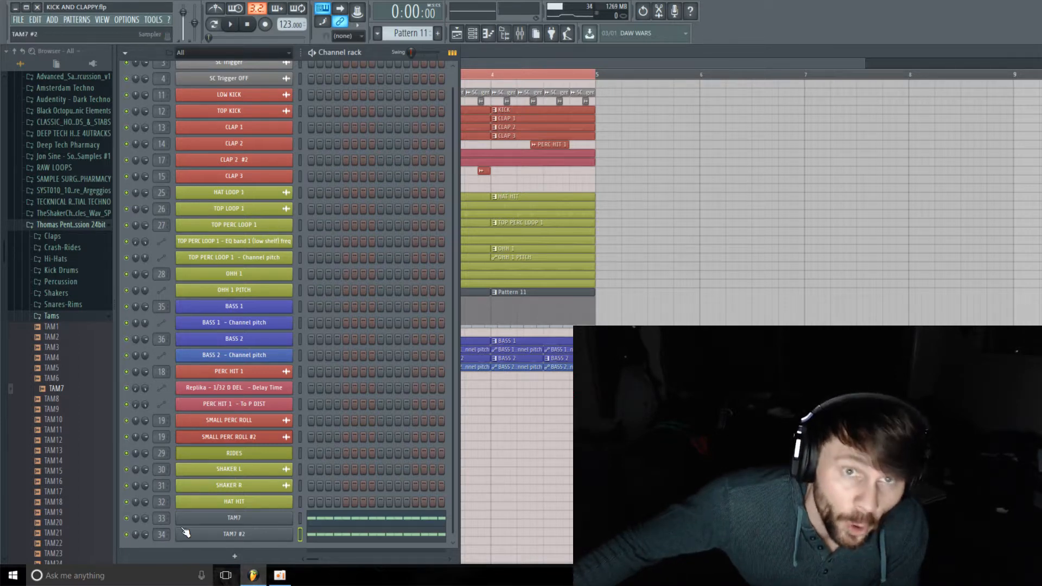
Pan mixer insert 33 hard left and insert 34 hard right, match their volumes, and solo the pair to listen.
left_click(520, 33)
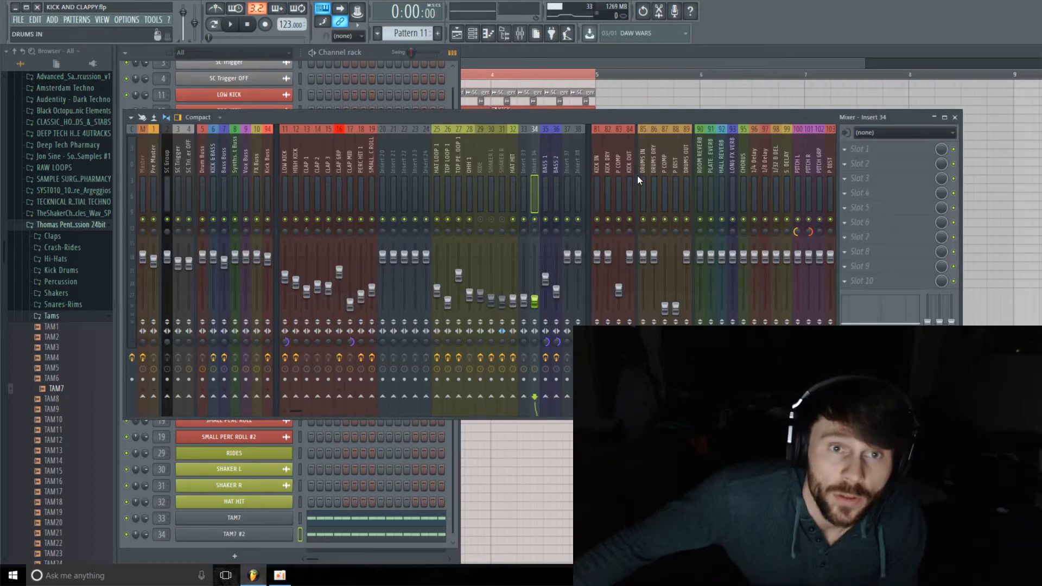
left_click(524, 231)
left_click_drag(524, 231, 524, 232)
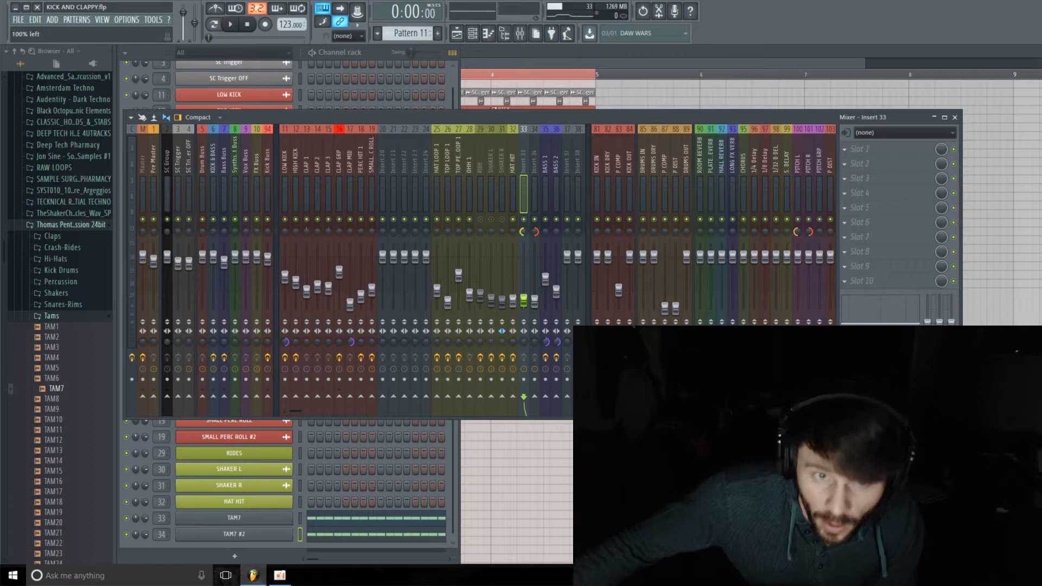
left_click_drag(532, 307, 535, 300)
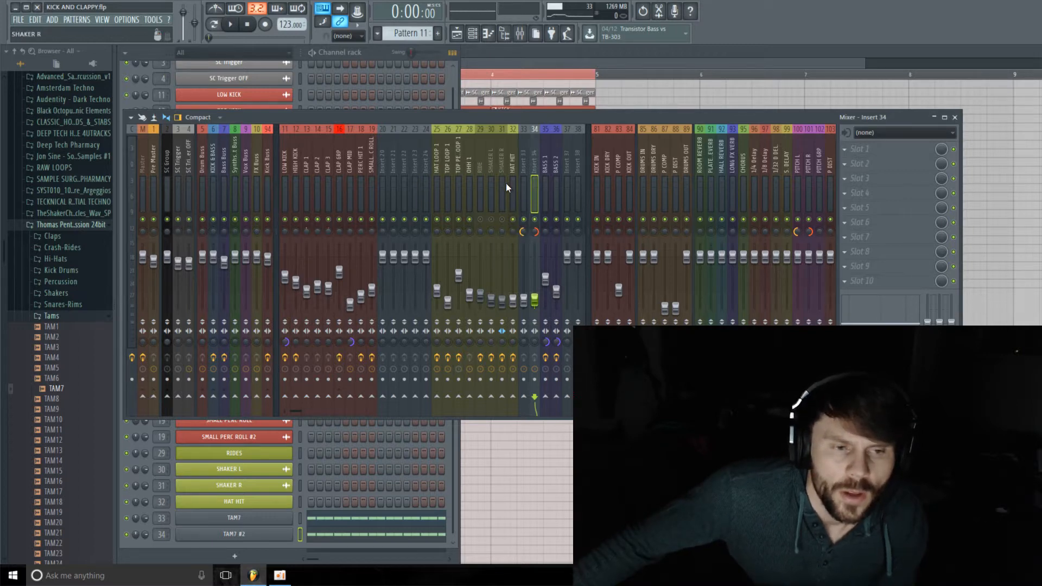
right_click(535, 219)
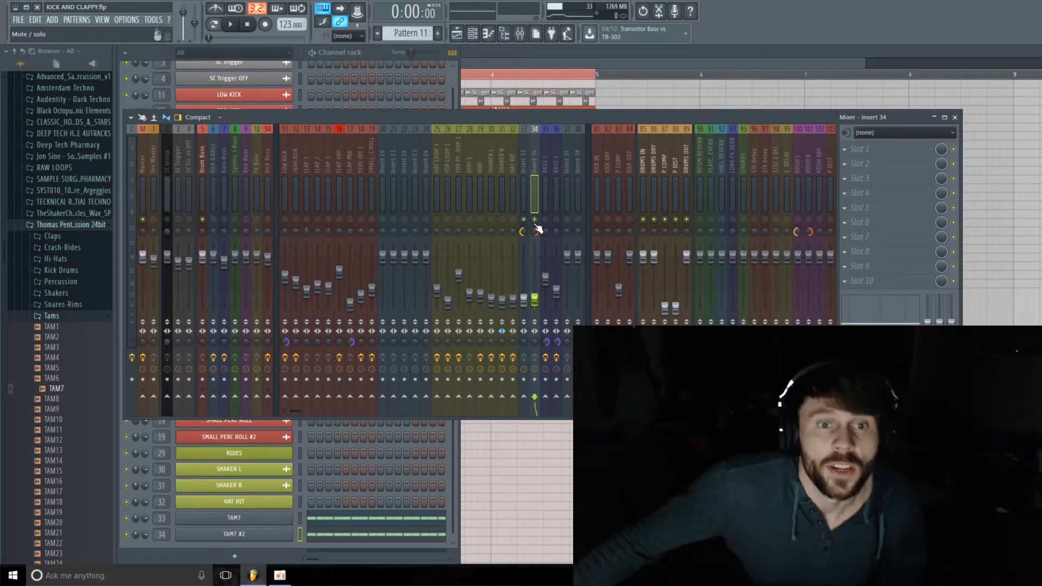
key("space")
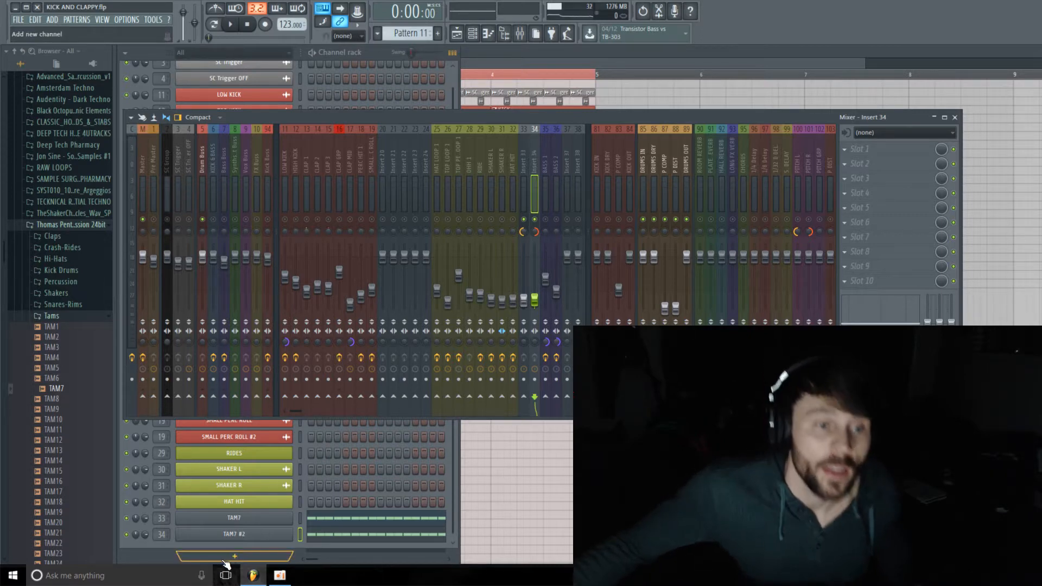
Set the time shift of the cloned TAM7 channel to 0:01 in its miscellaneous settings and listen to the stereo effect.
left_click(252, 537)
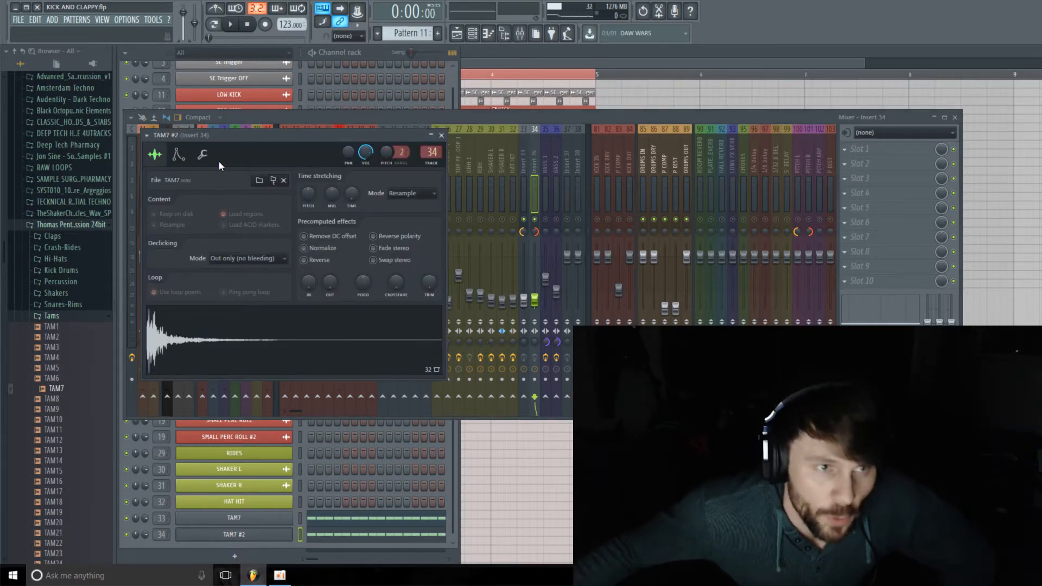
left_click(203, 155)
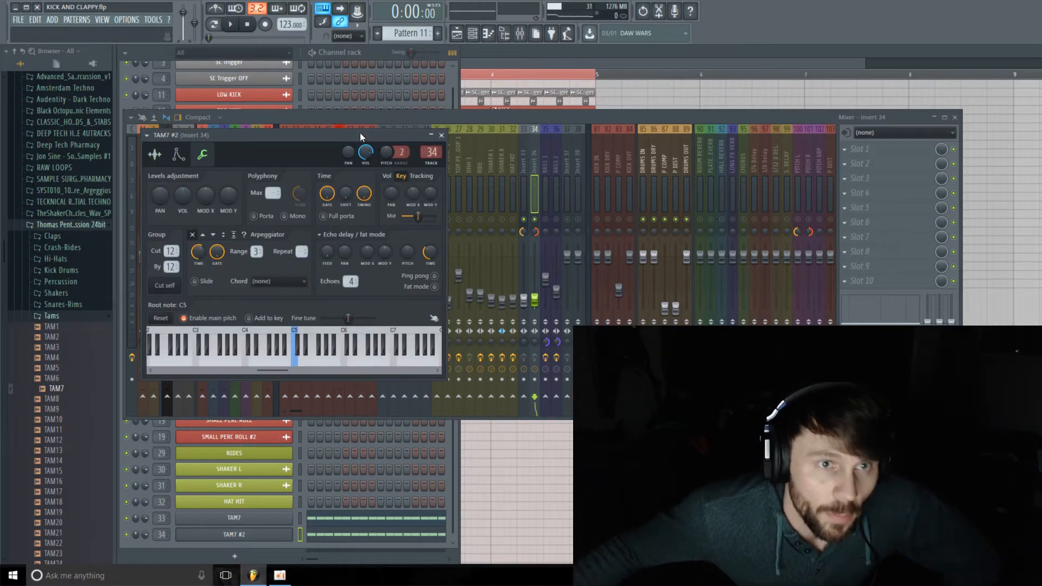
left_click_drag(359, 133, 375, 86)
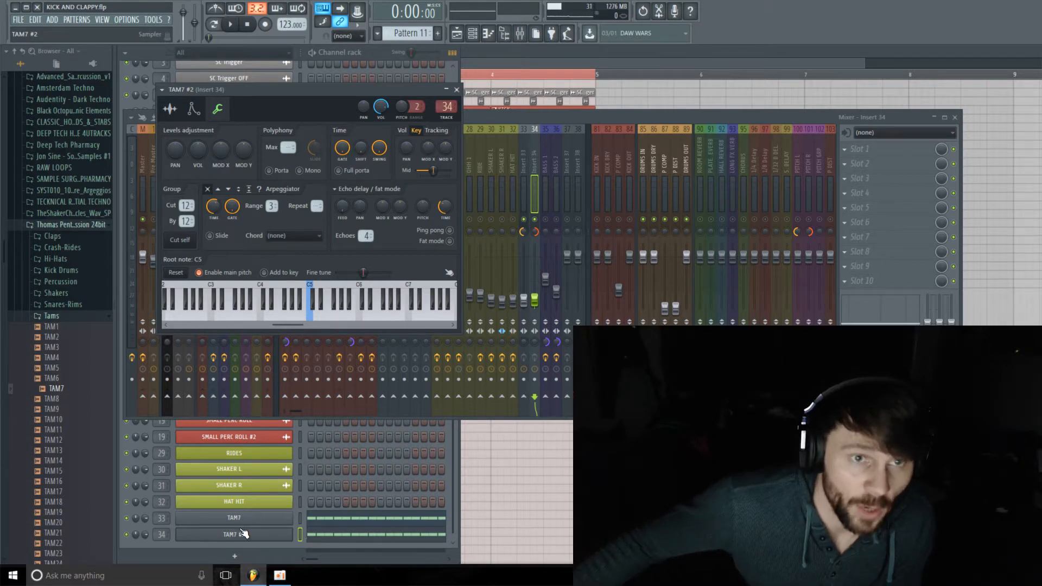
left_click_drag(344, 89, 433, 137)
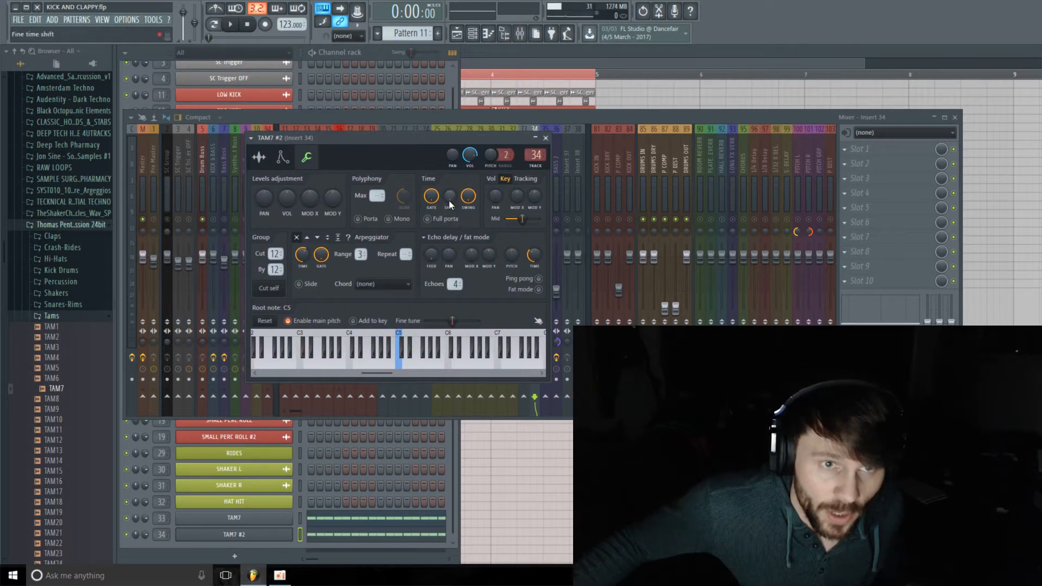
key("space")
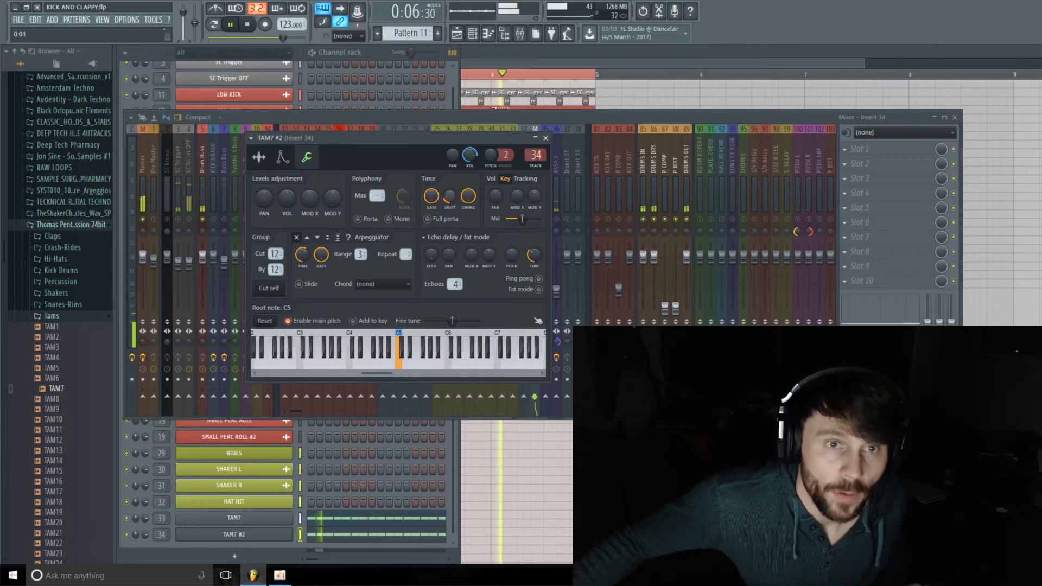
key("space")
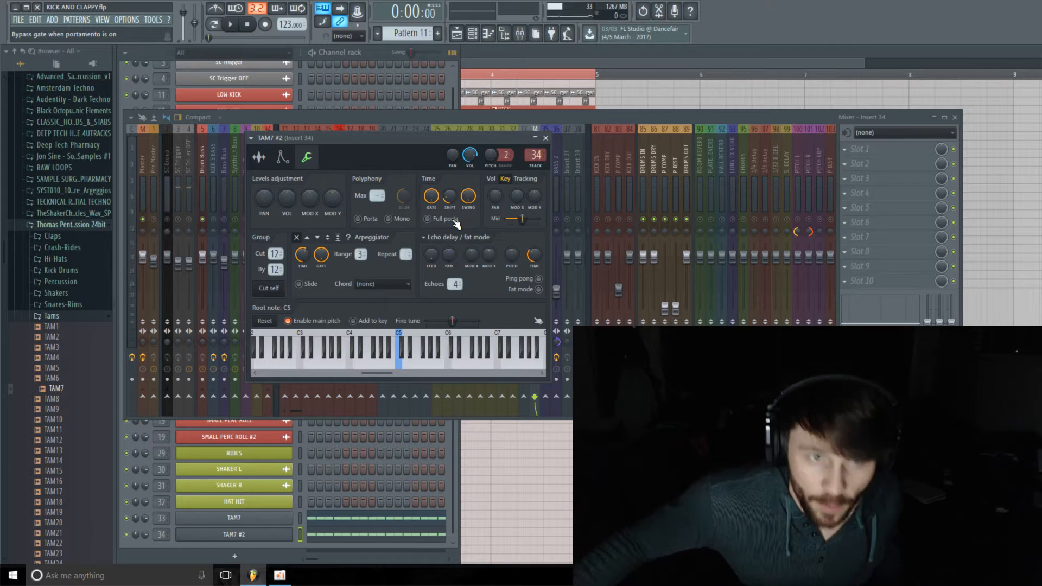
key("space")
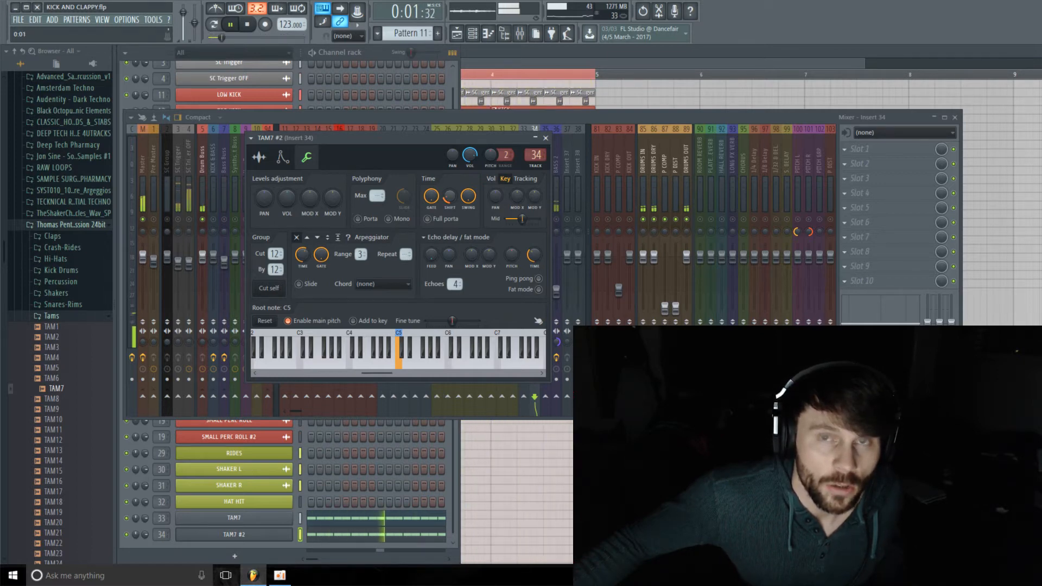
key("space")
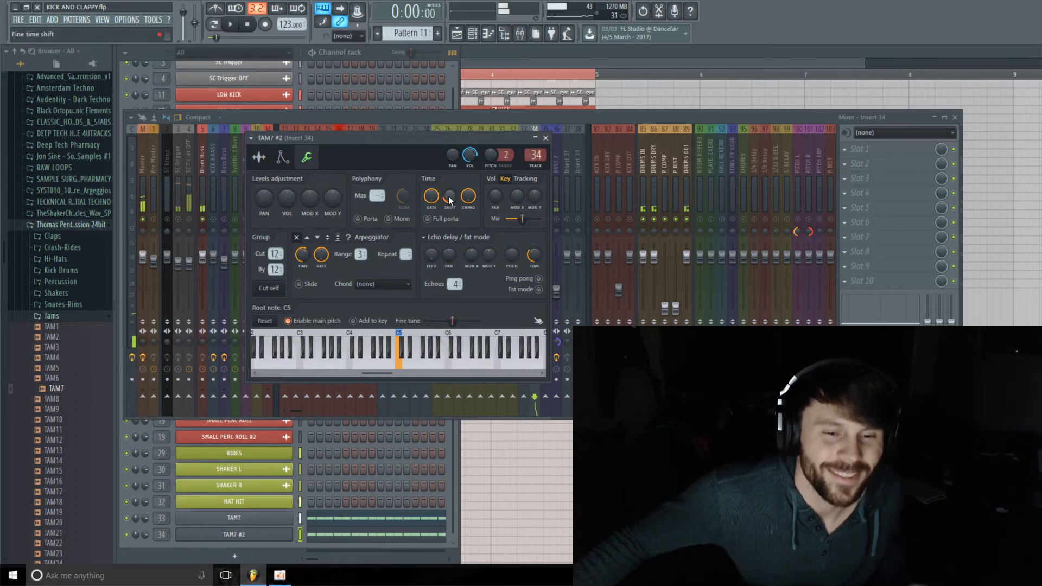
Unsolo the TAM7 inserts, mute the RIDE, SHAKER L and SHAKER R tracks, and play the full mix.
left_click(546, 138)
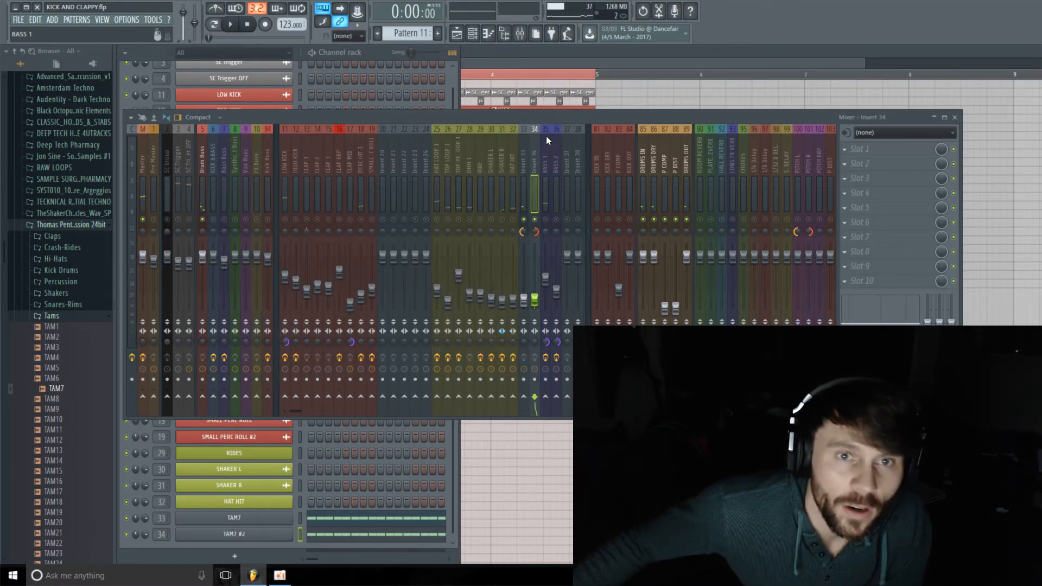
left_click_drag(567, 118, 569, 81)
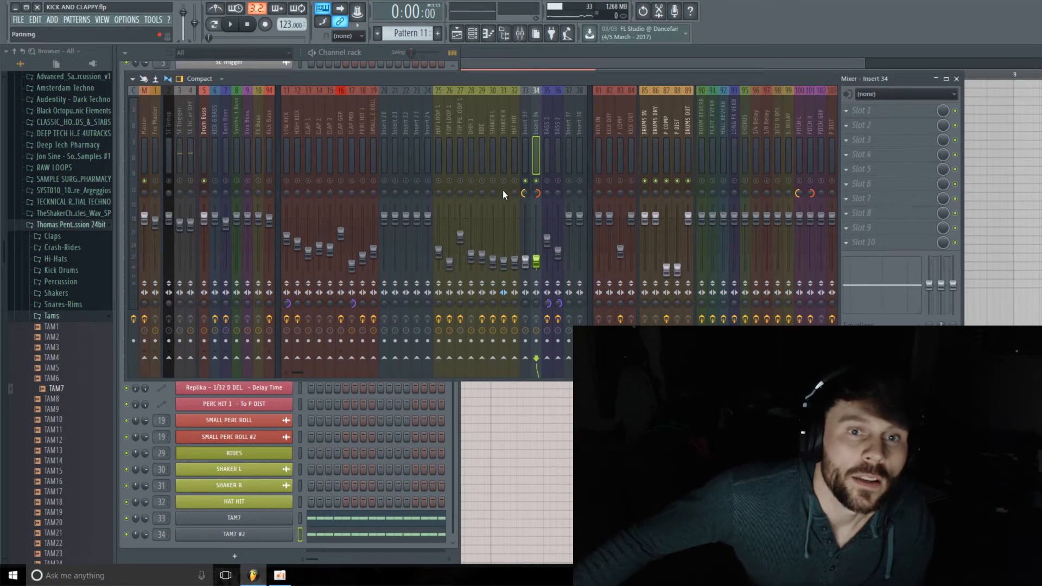
right_click(525, 181)
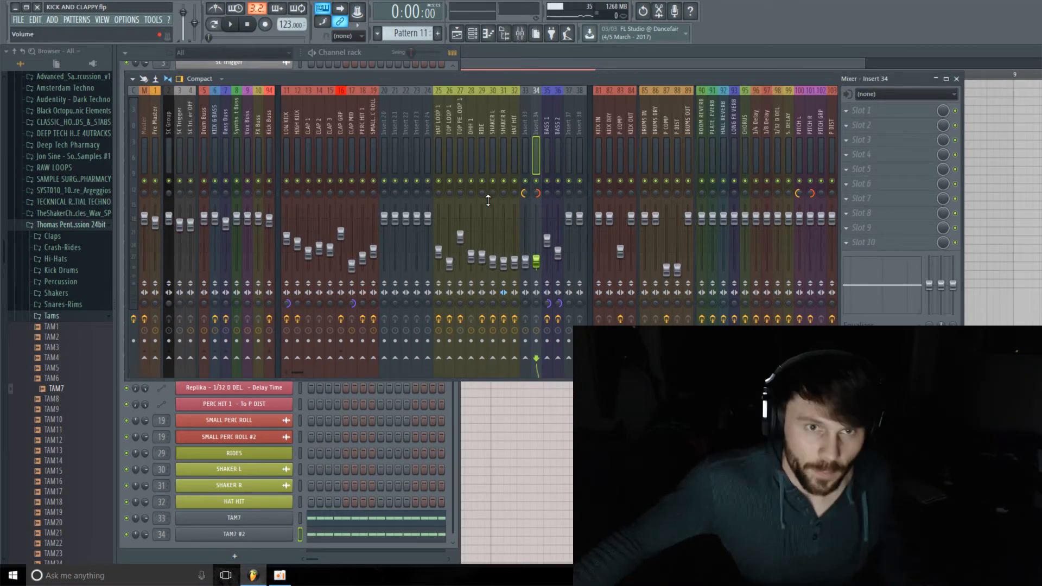
left_click(481, 181)
left_click(493, 181)
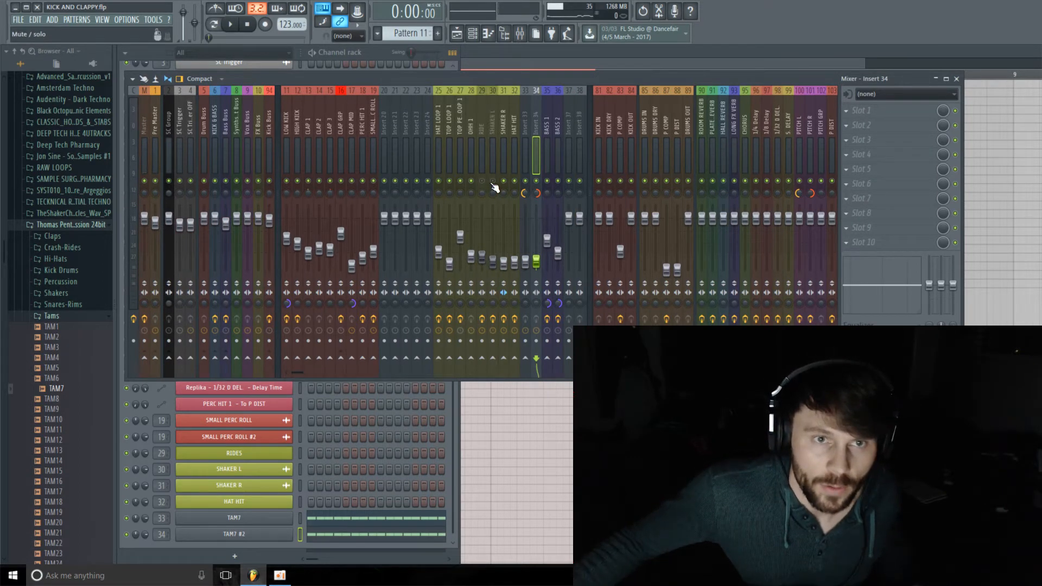
left_click(503, 182)
key("space")
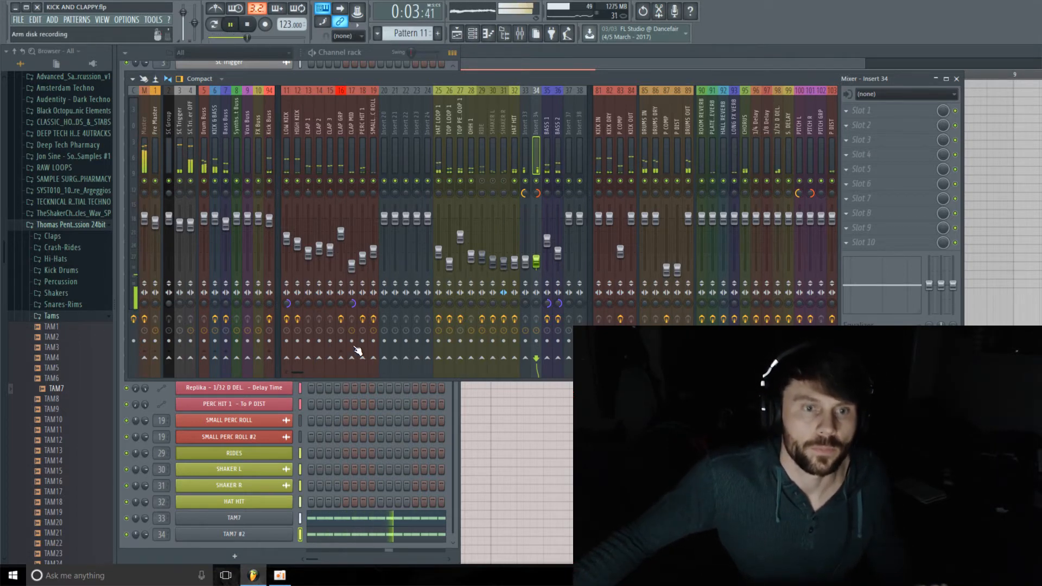
Open the settings of the TAM7 #2 channel and copy its time shift value.
left_click(242, 535)
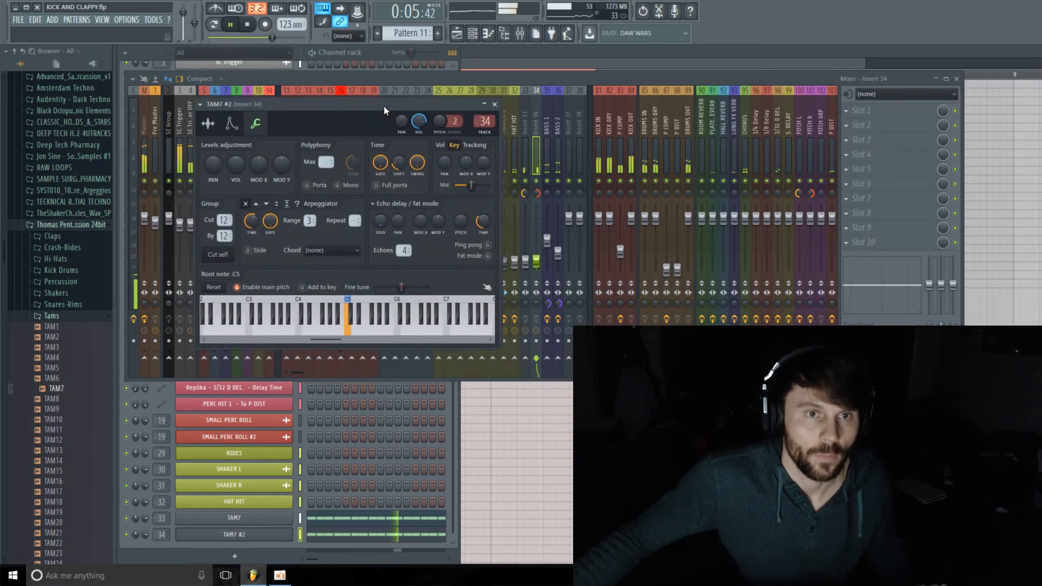
left_click_drag(383, 106, 339, 87)
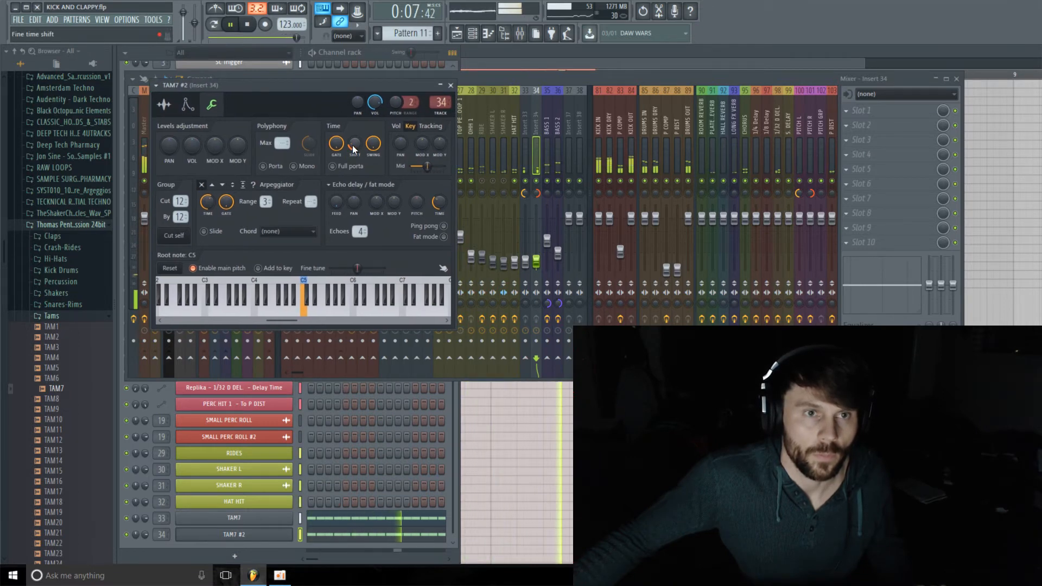
right_click(354, 149)
left_click(437, 263)
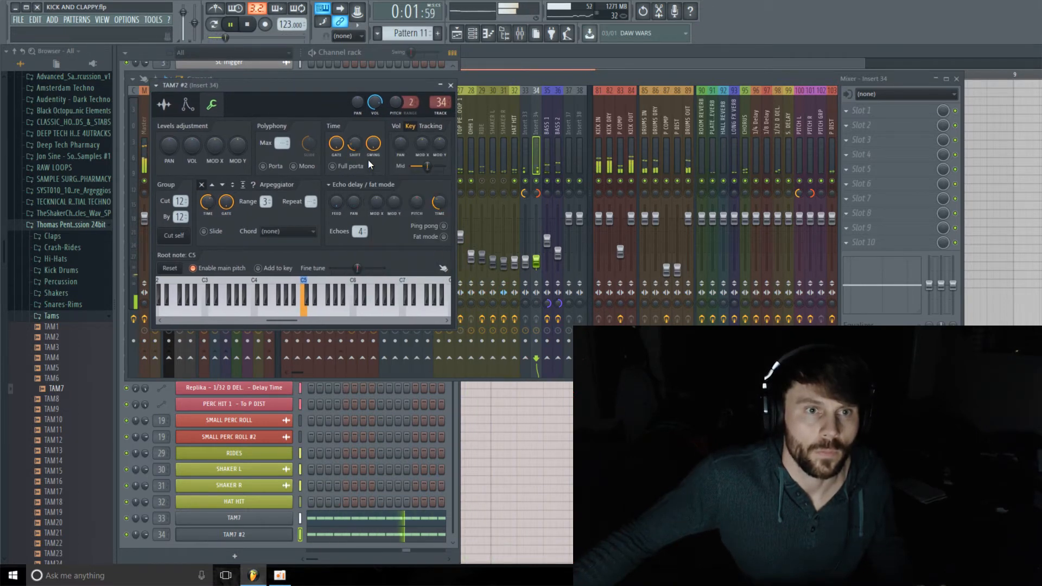
Turn the TAM7 #2 time shift all the way down and restart playback to hear the mix without the offset.
right_click(354, 148)
left_click(355, 146)
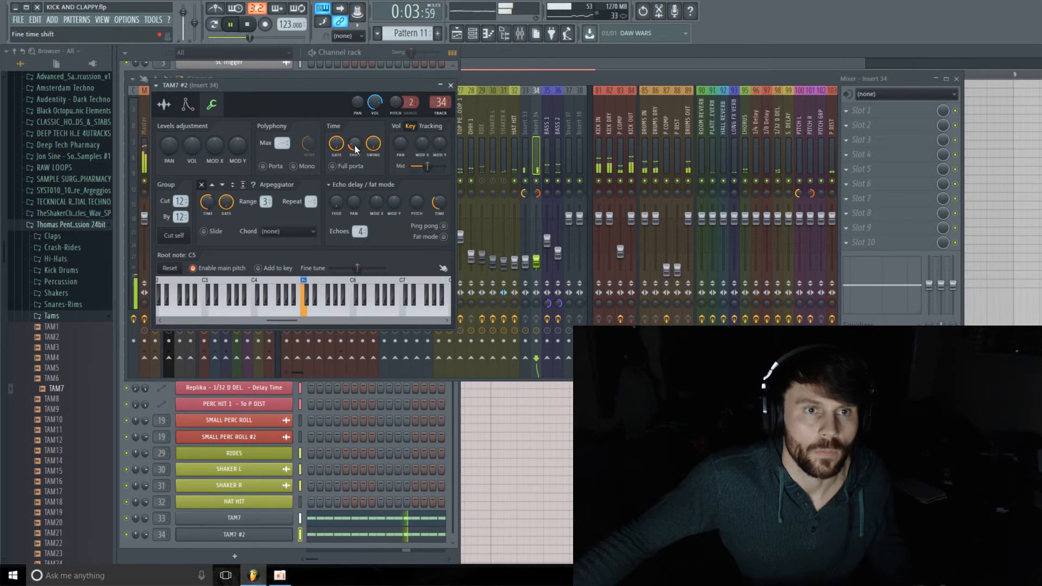
left_click_drag(355, 146, 346, 134)
key("space")
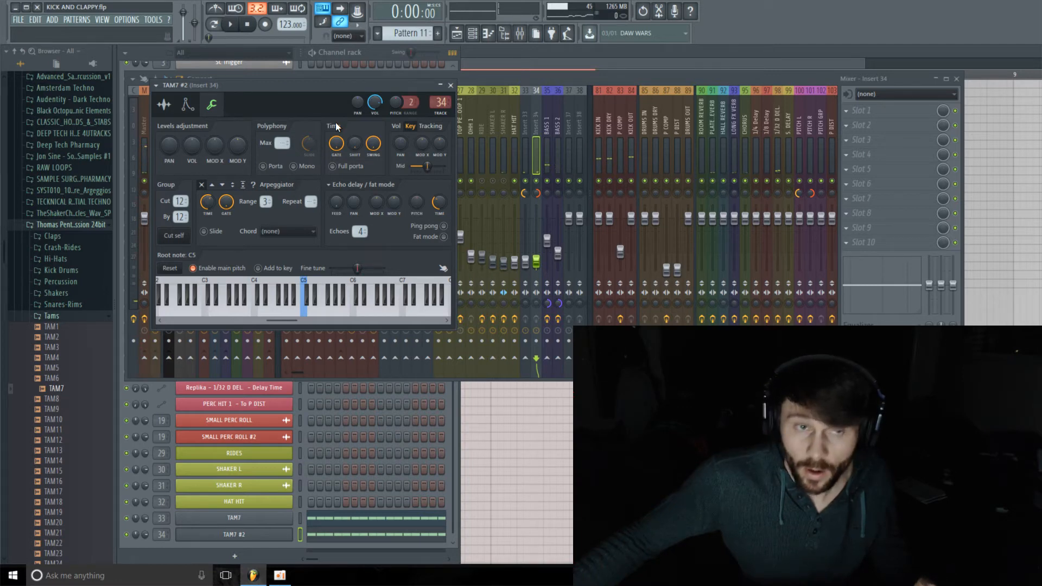
key("space")
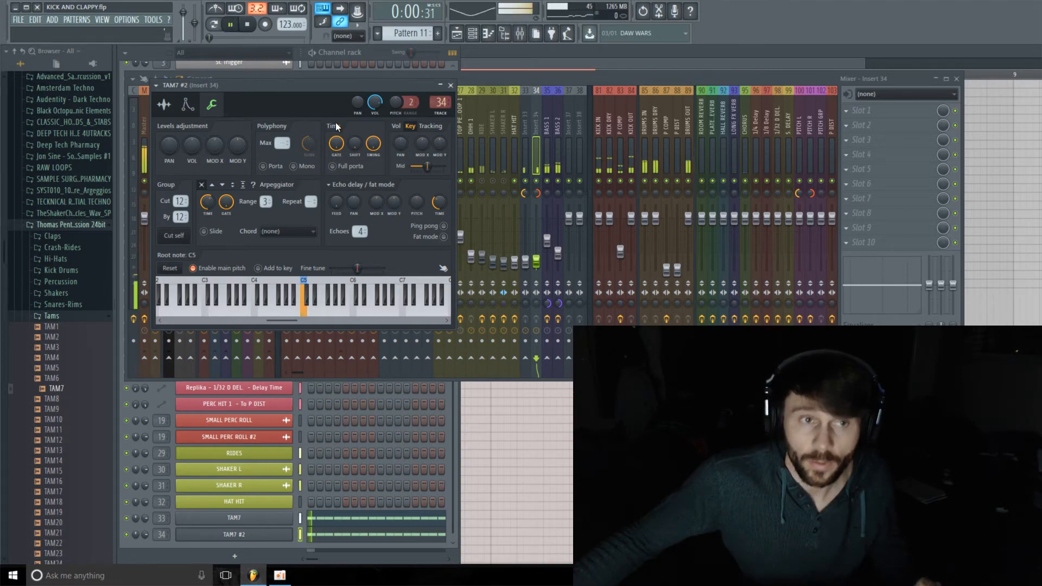
Paste the copied 22% value back into the TAM7 #2 time shift, listen to the mix, and stop playback.
right_click(356, 144)
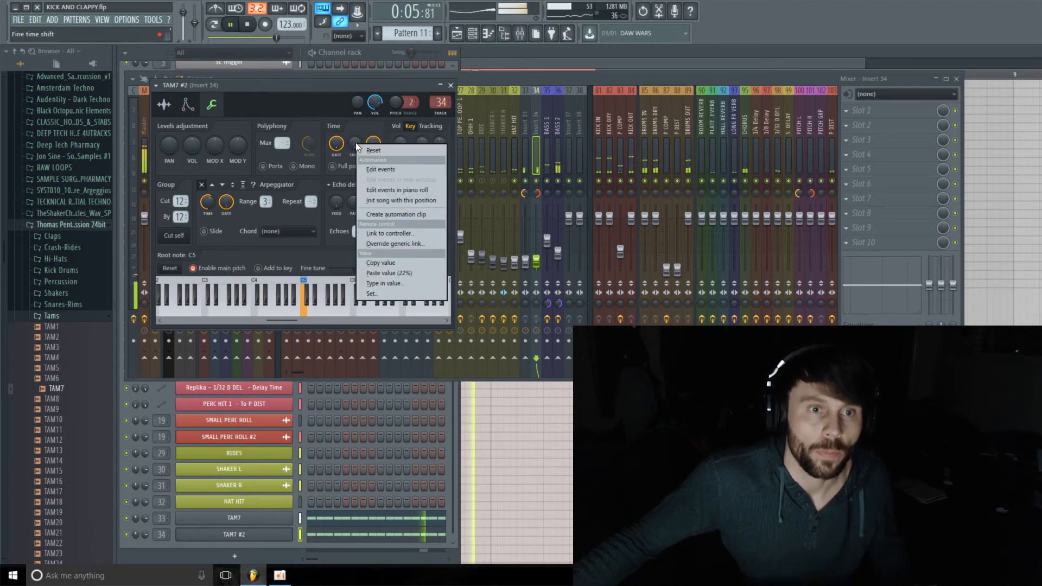
left_click(418, 273)
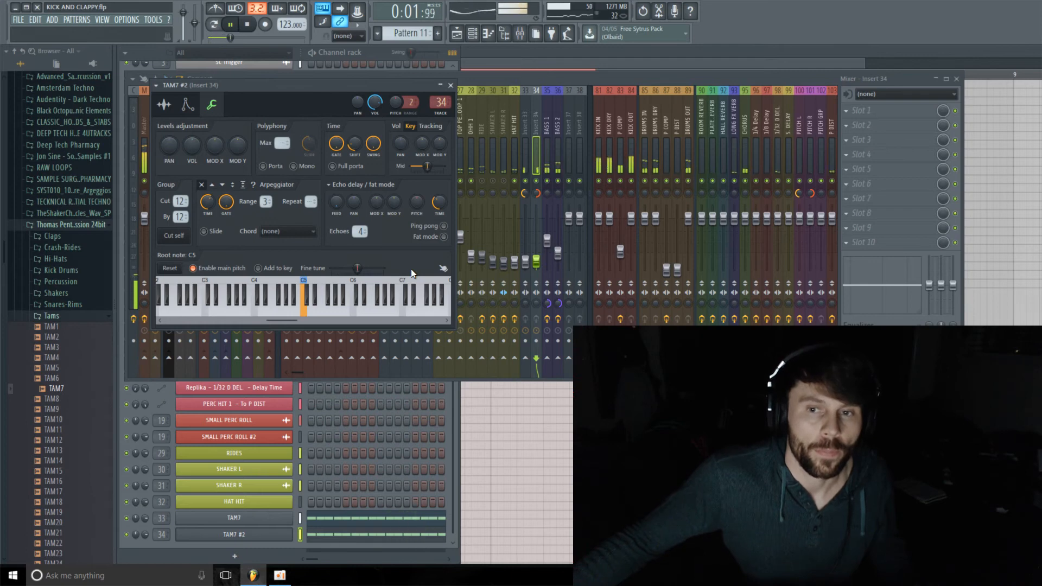
key("space")
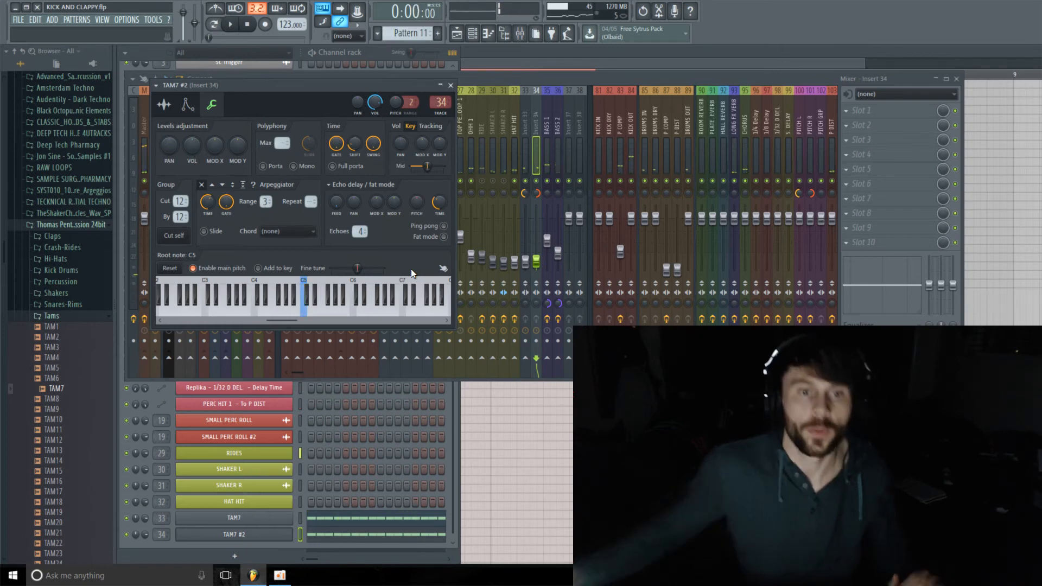